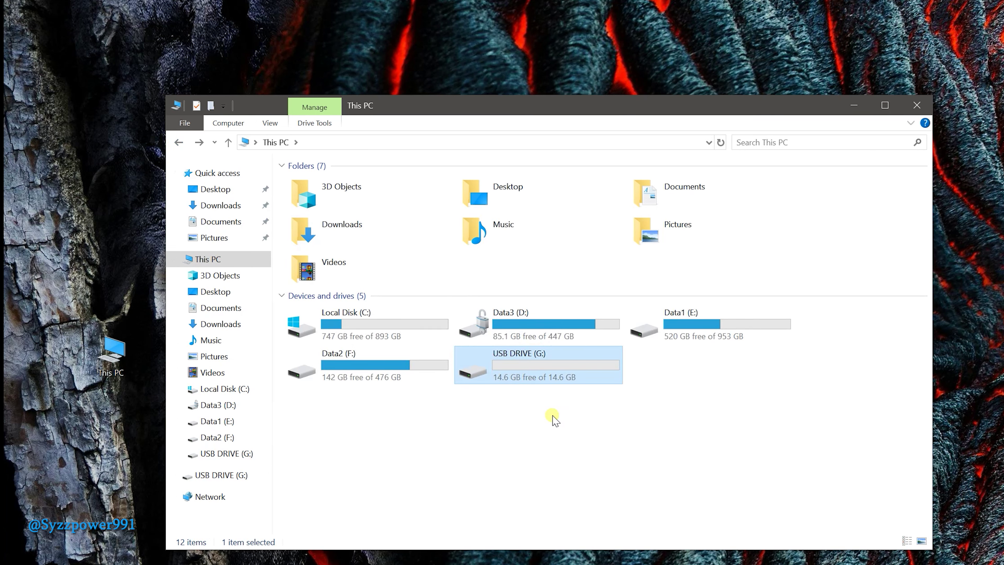
- Look inside USB DRIVE (G:), return to This PC and start turning on BitLocker for that drive
double_click(538, 366)
click(174, 143)
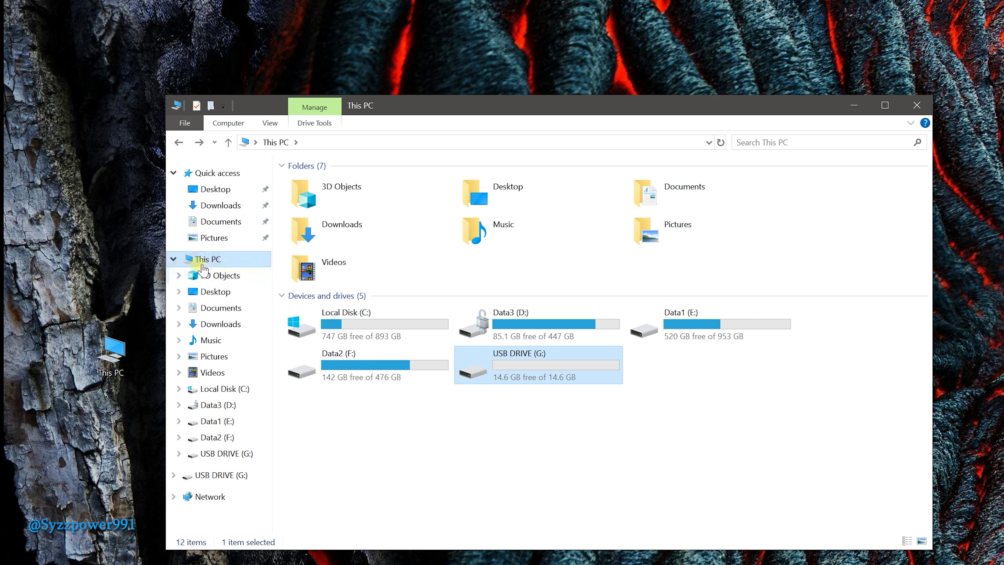
mouse_move(533, 366)
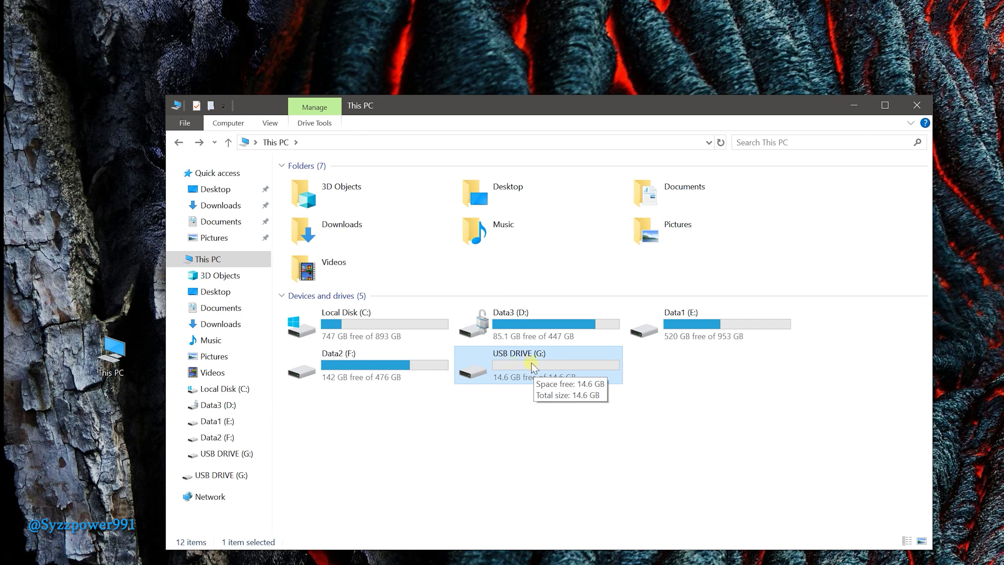
right_click(518, 359)
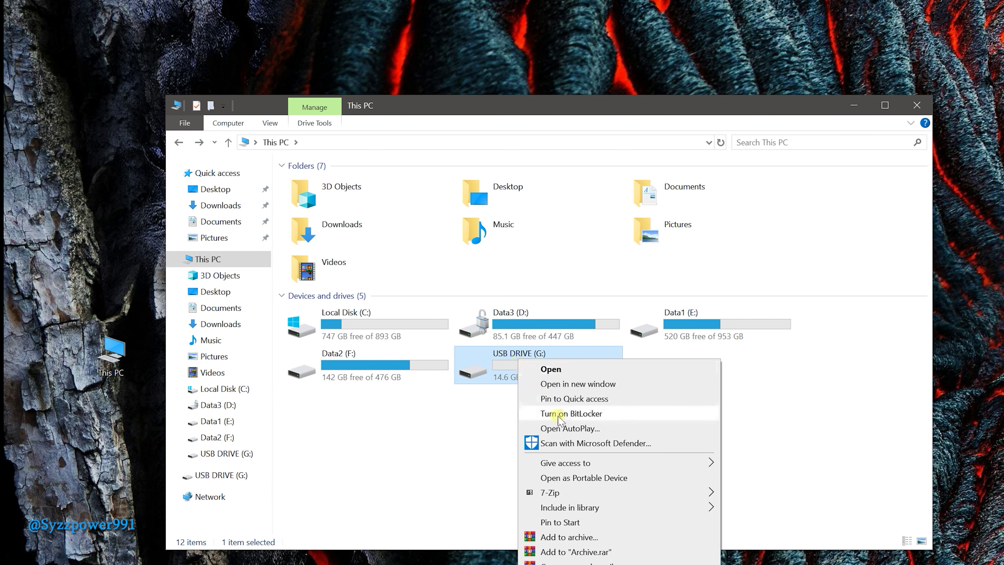
click(572, 414)
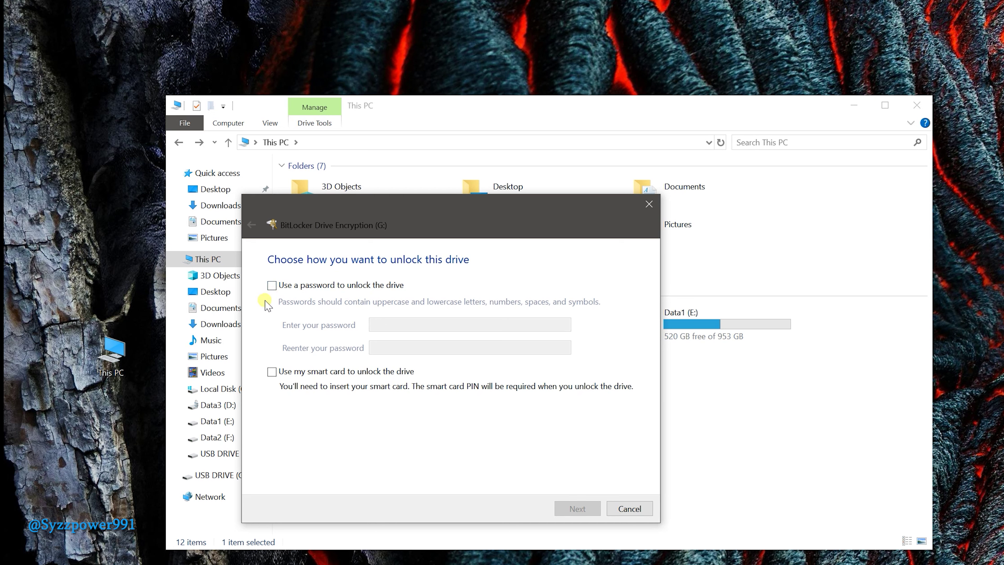
- Choose to unlock the drive with a password, enter and re-enter the drive password, and continue
click(272, 285)
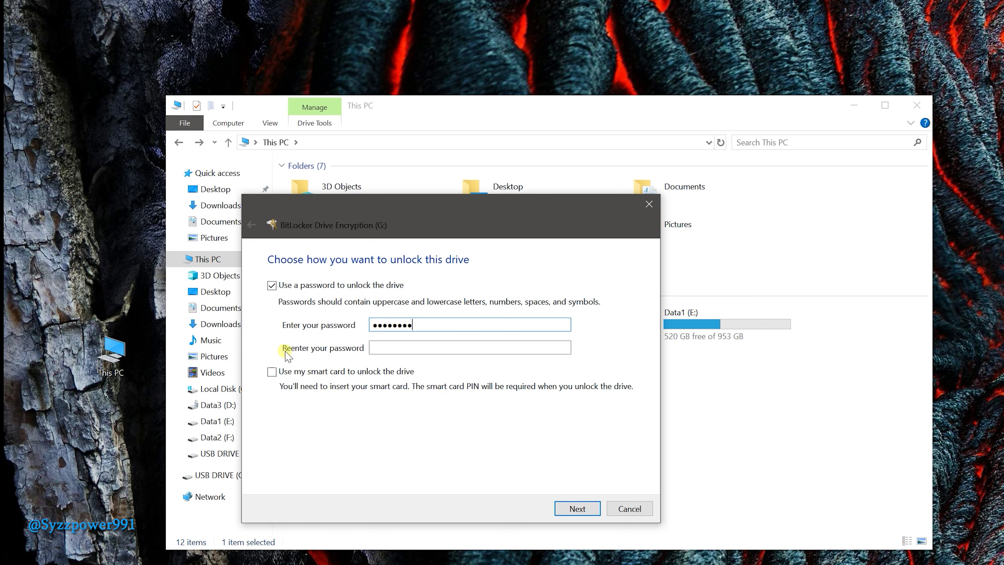
click(389, 347)
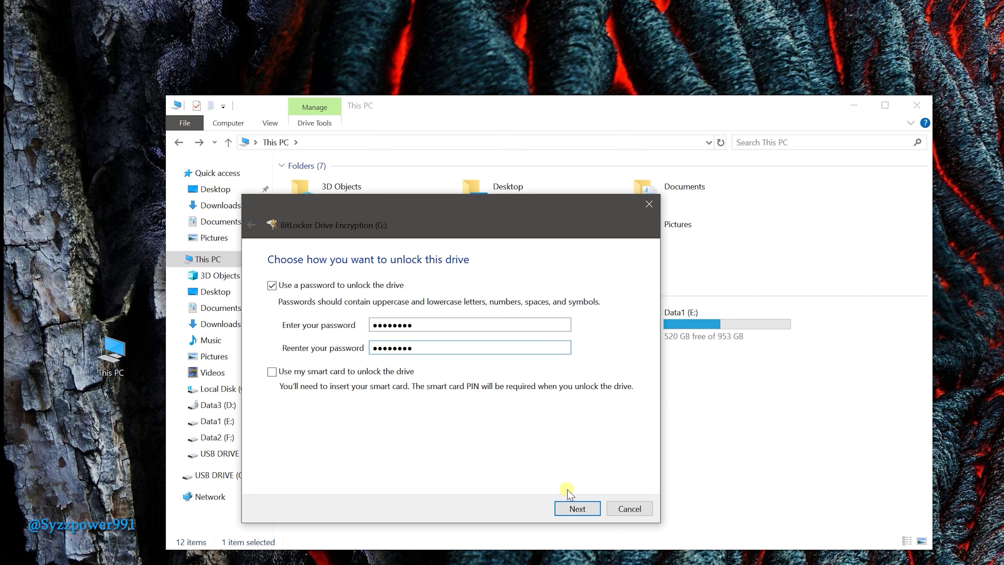
click(577, 509)
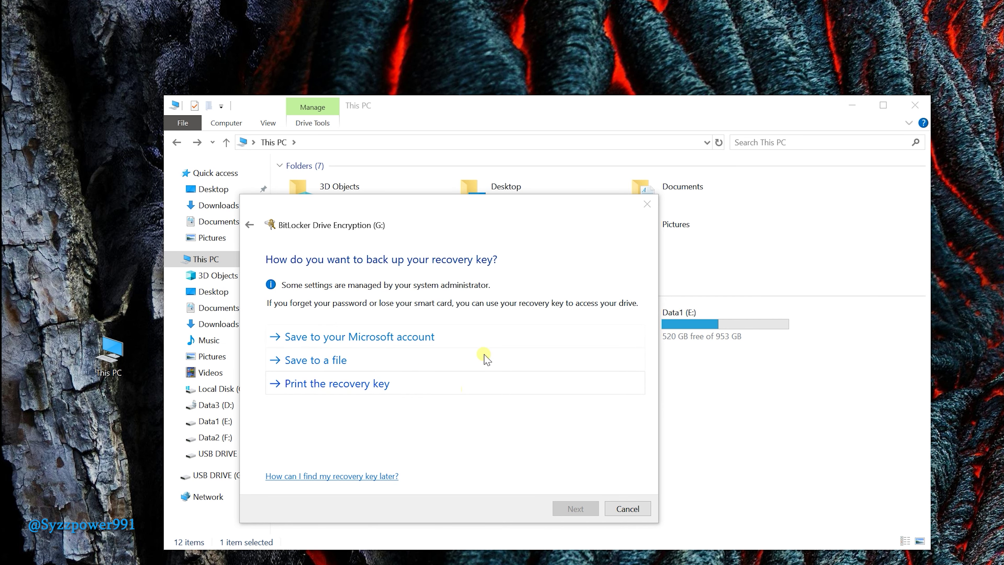
- Back up the recovery key as a text file in Documents and check that folder for the saved file
mouse_move(517, 218)
mouse_down()
mouse_move(508, 160)
mouse_move(522, 204)
mouse_up()
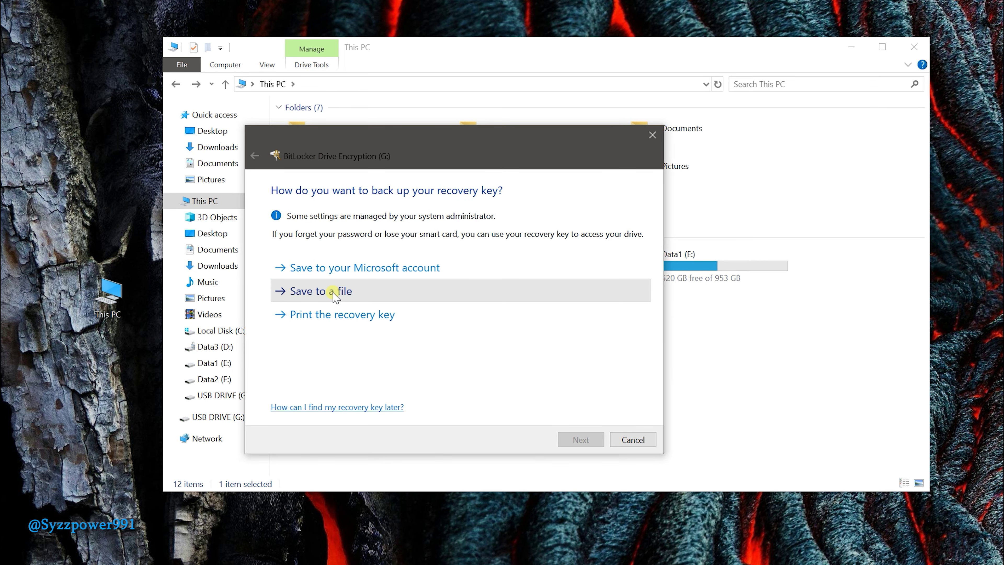
click(314, 350)
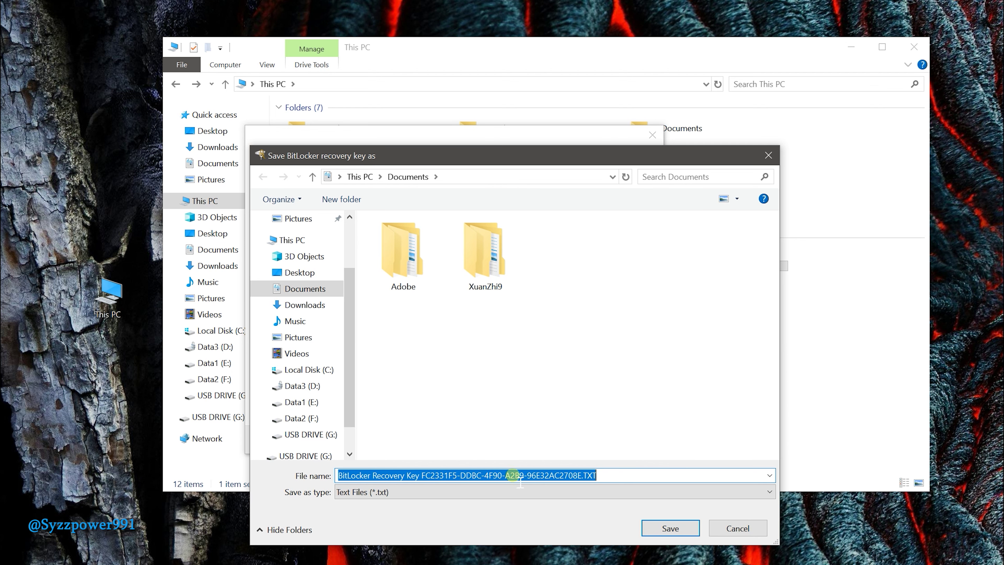
click(671, 530)
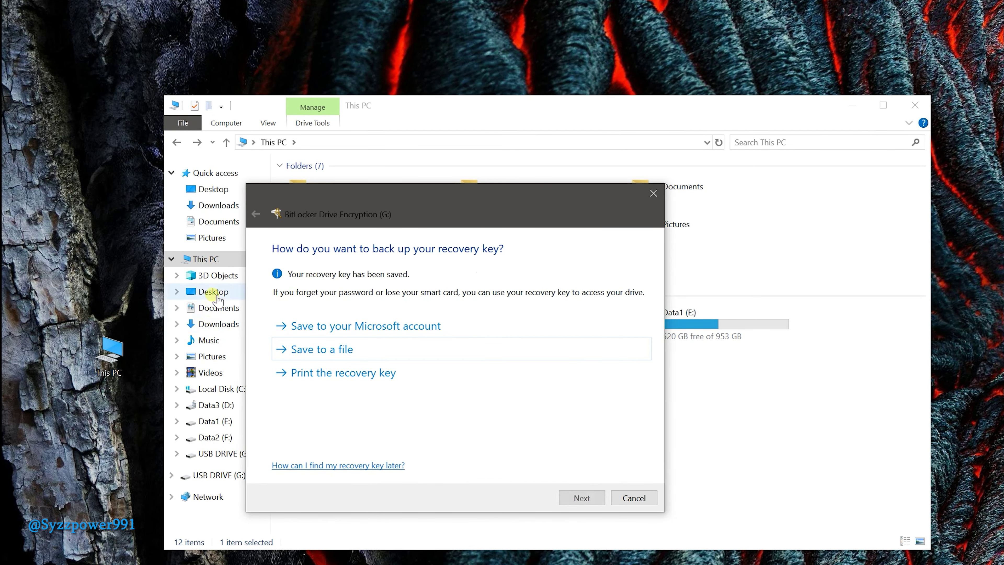
click(210, 222)
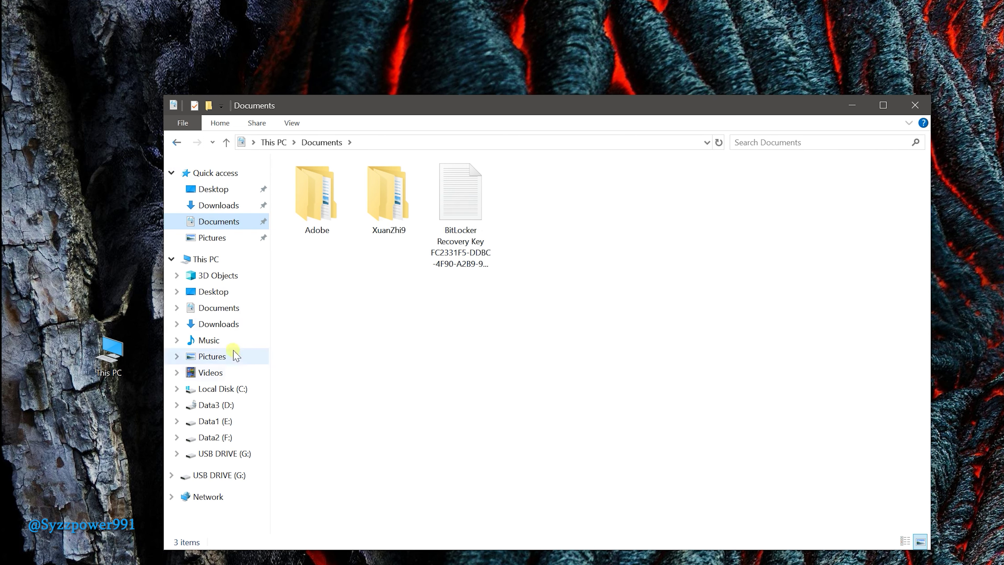
click(212, 263)
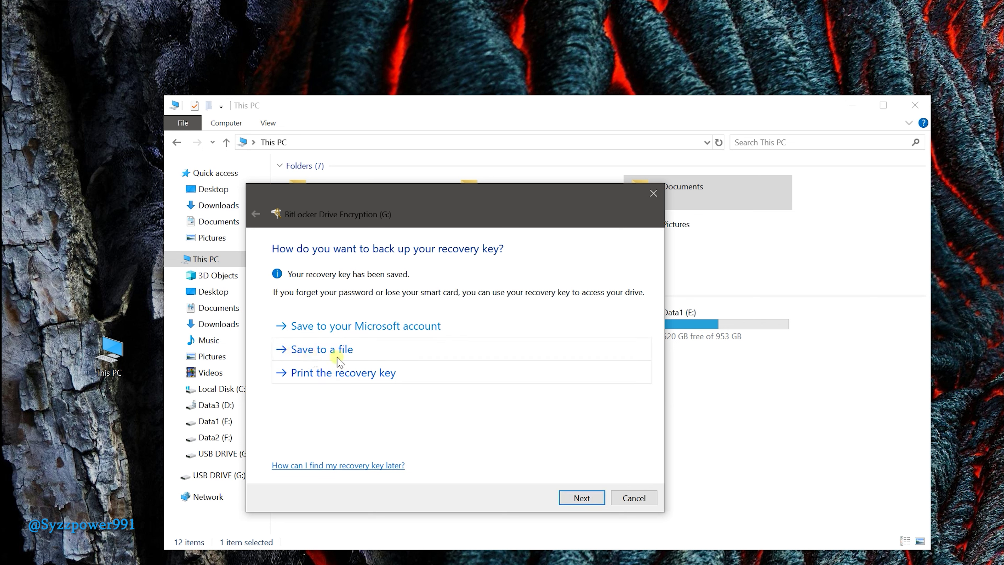
- Encrypt only the used disk space of drive G: in Compatible mode and dismiss the completion notice
click(577, 498)
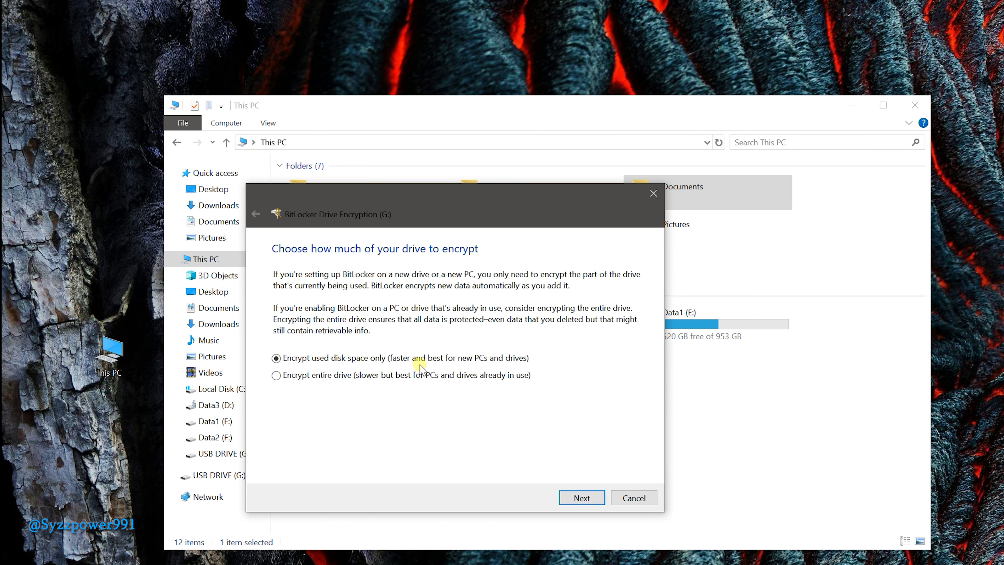
click(581, 498)
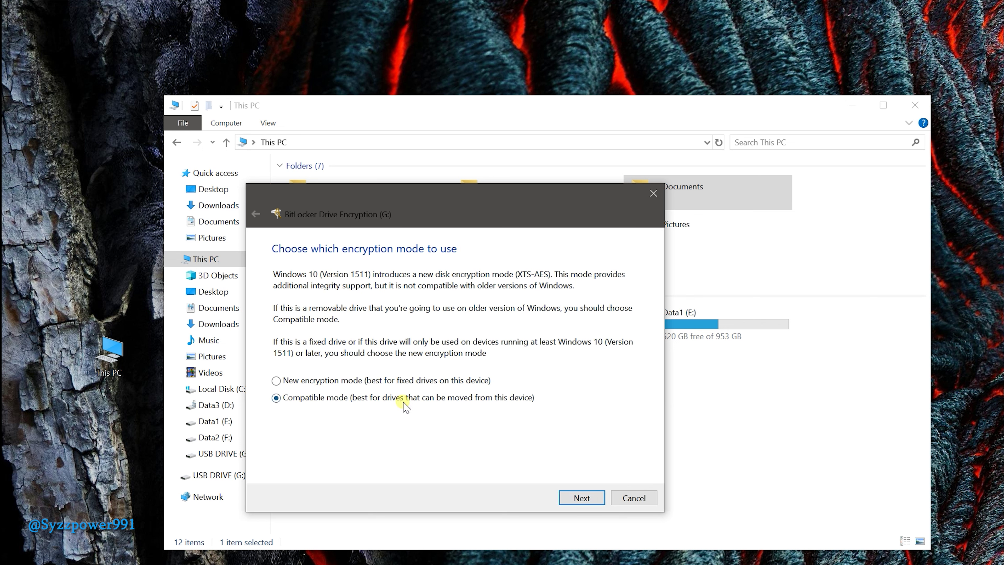
click(584, 497)
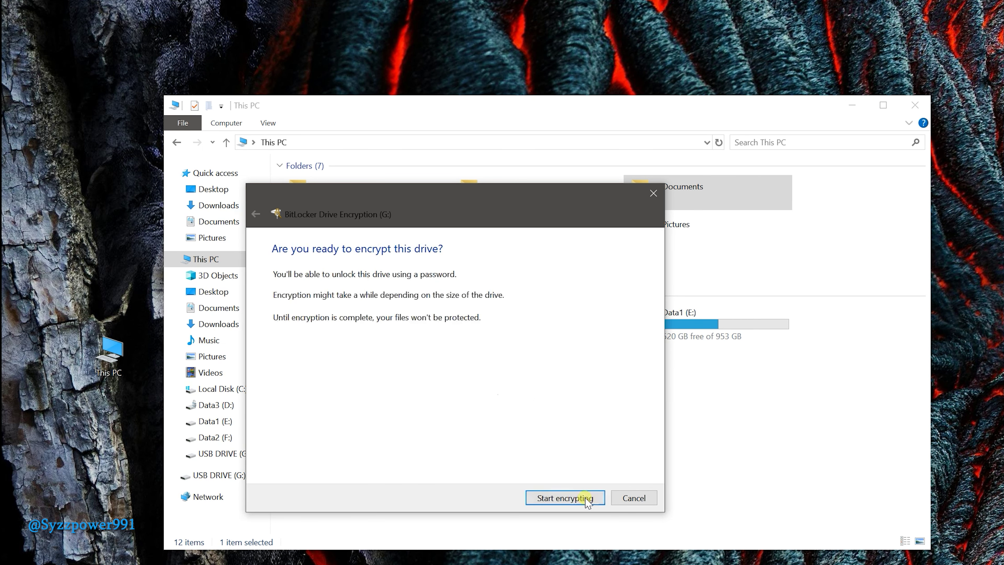
click(560, 498)
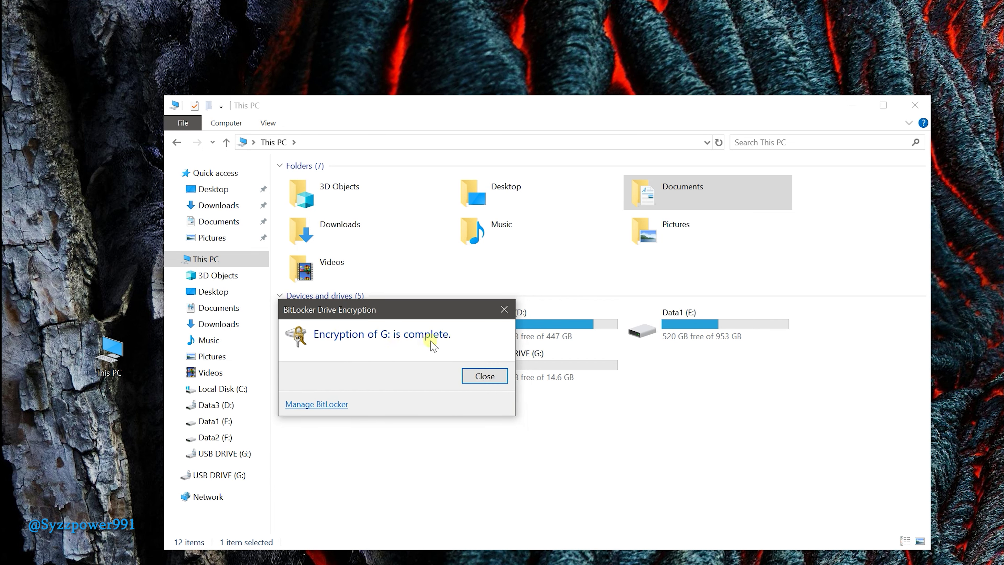
click(484, 376)
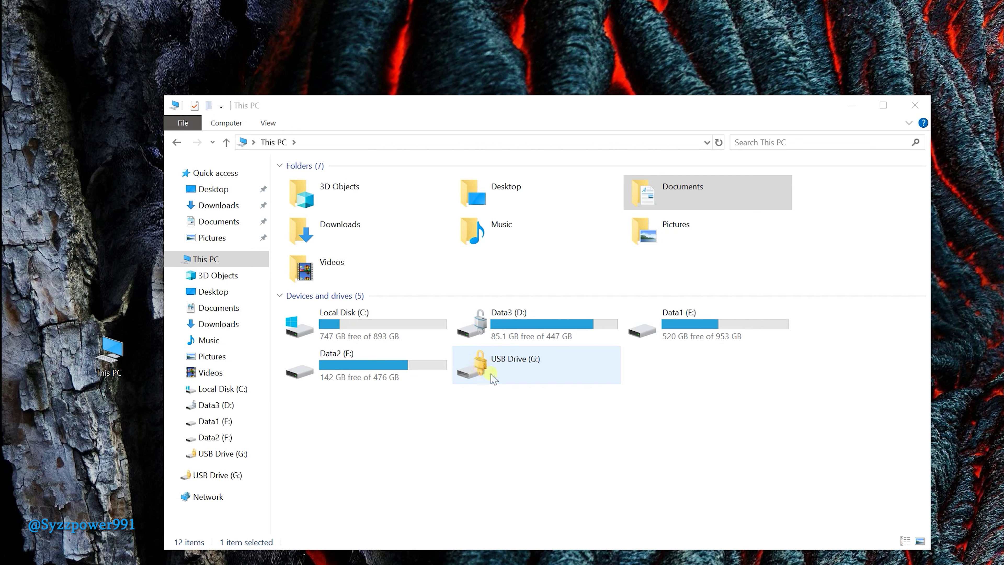
- Unlock USB Drive (G:) with the drive password, view its contents and return to This PC
double_click(498, 368)
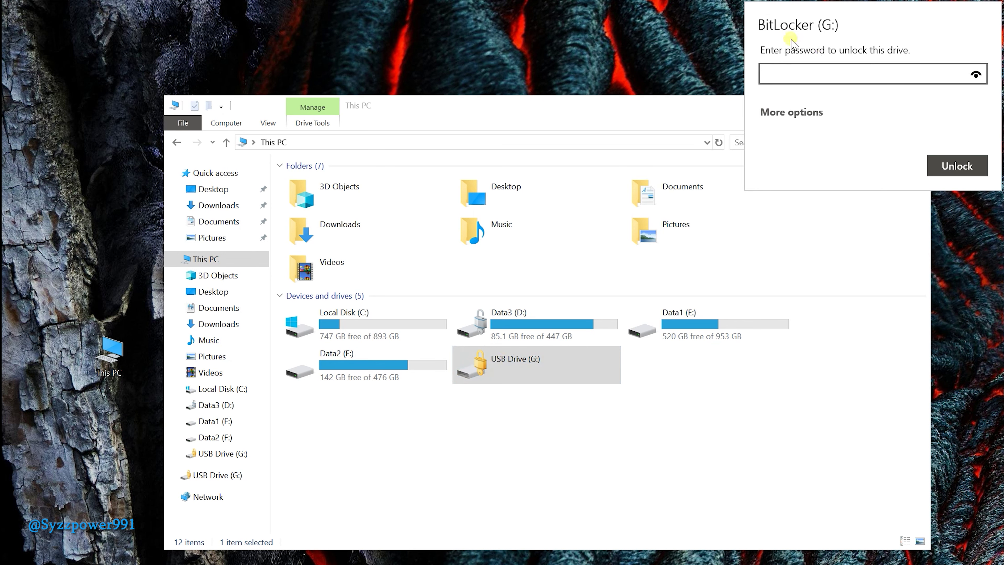
click(916, 68)
click(966, 165)
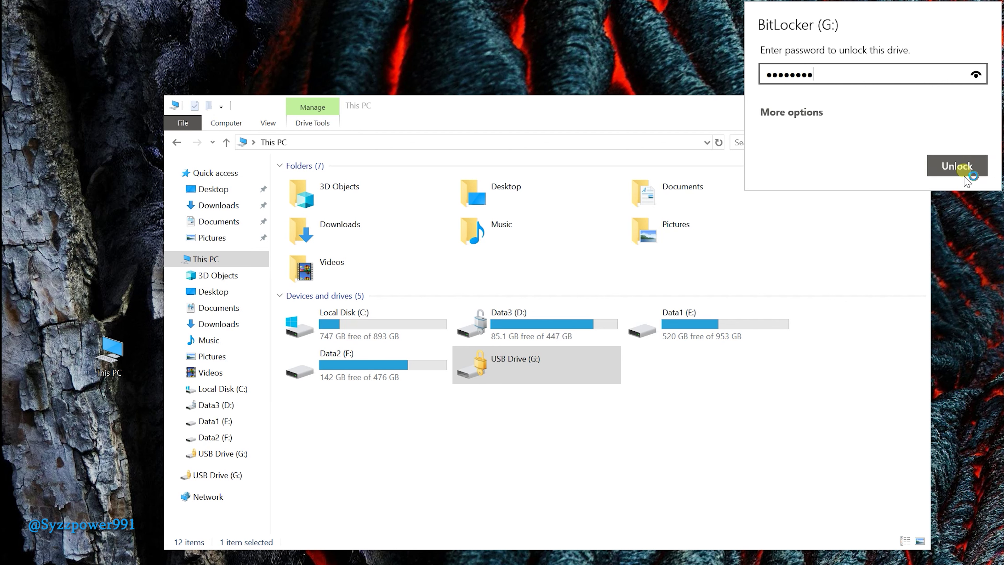
double_click(537, 361)
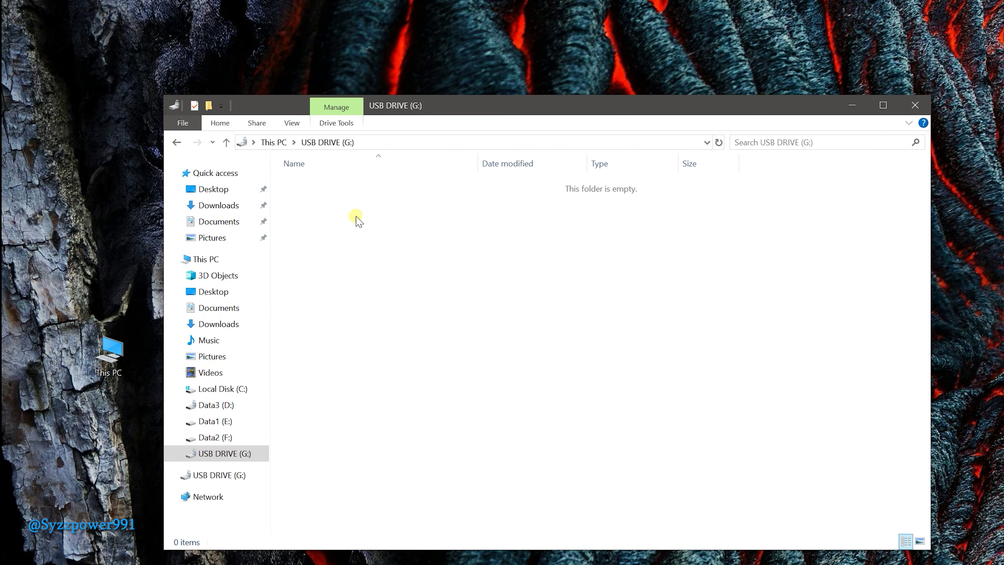
click(177, 142)
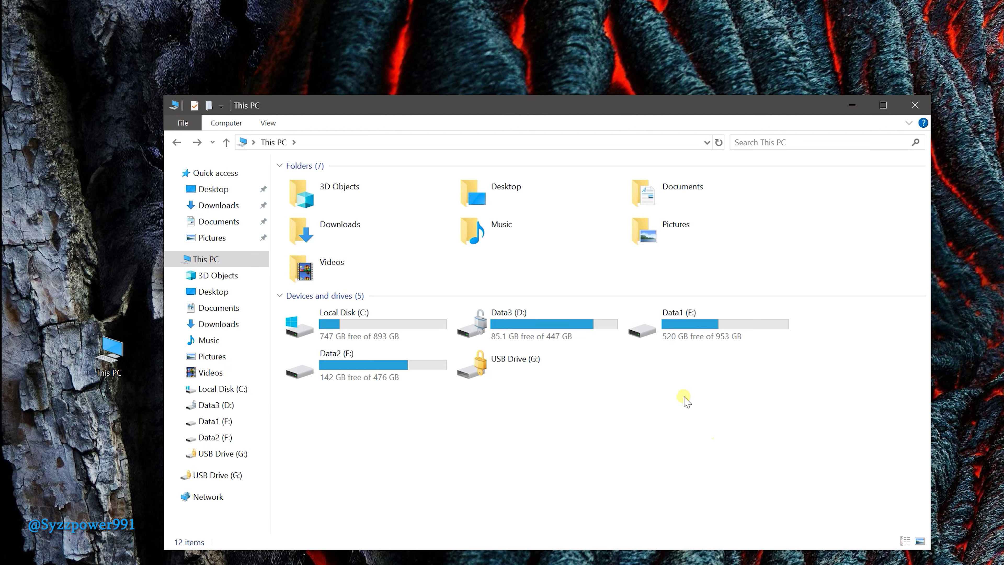
- Try to unlock the locked USB Drive (G:) by entering two different drive passwords
double_click(513, 379)
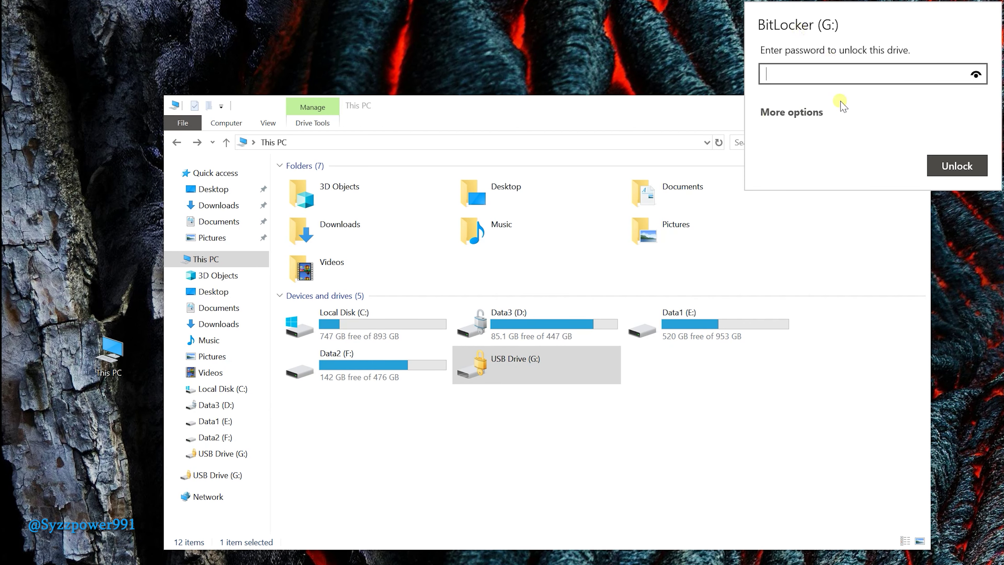
click(772, 75)
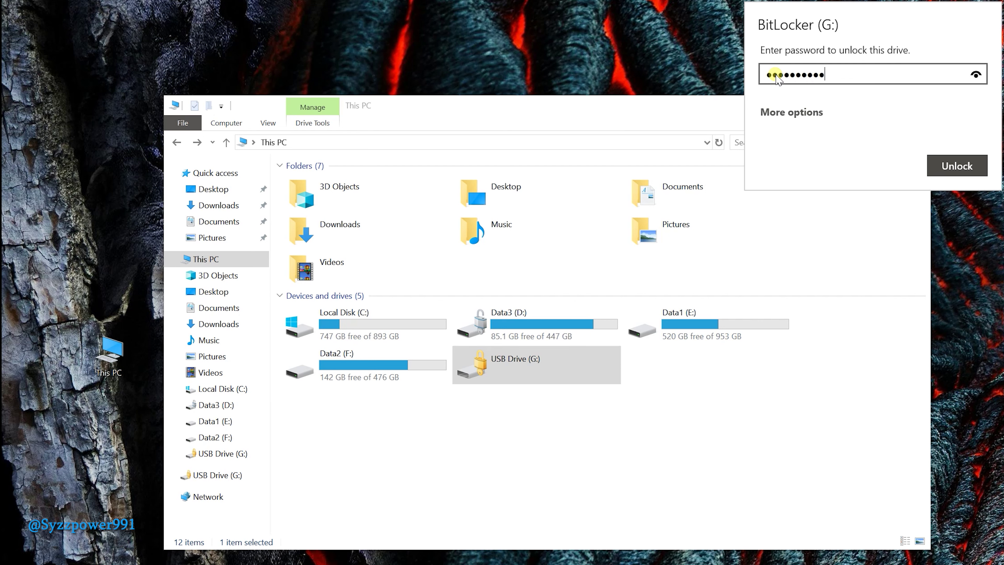
click(956, 166)
key(ctrl+a)
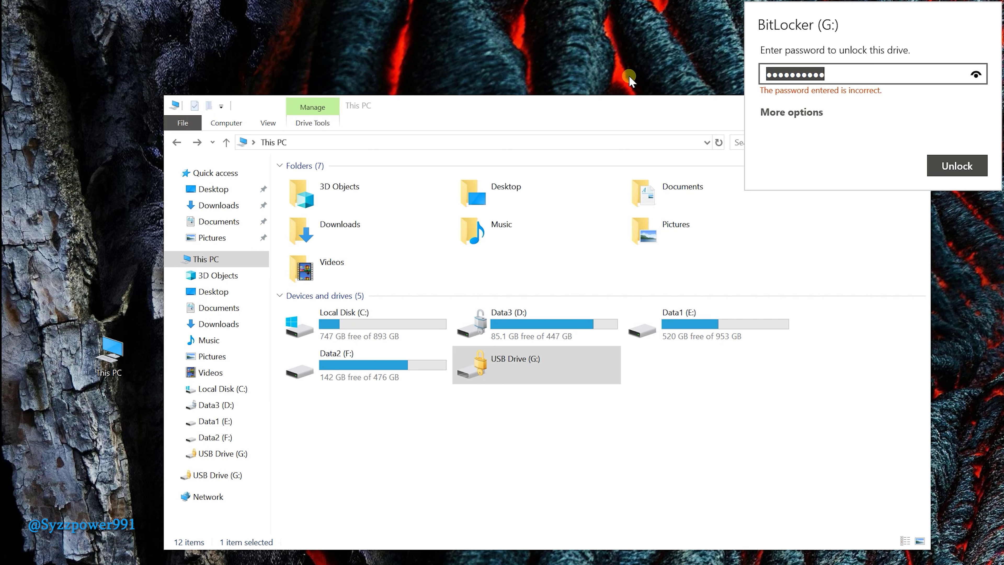
key(BackSpace)
text(••••)
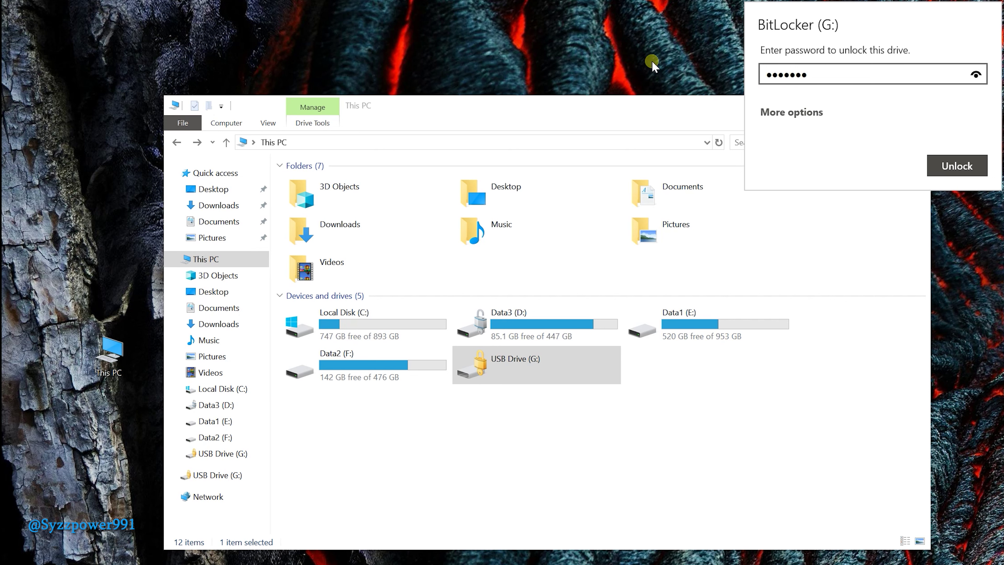
click(936, 161)
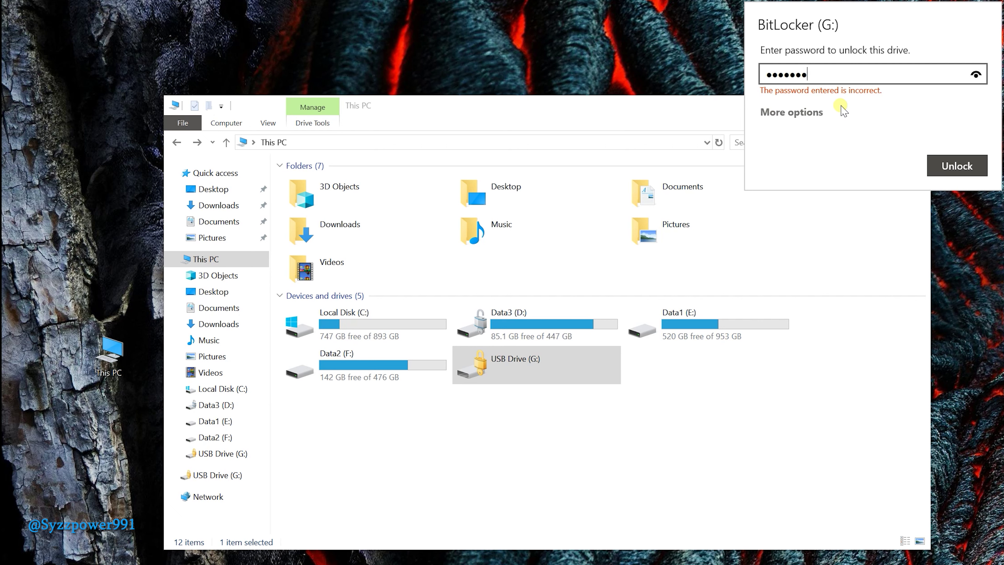
- Clear the entered password and switch the unlock prompt for drive G: to recovery key entry
key(BackSpace)
key(BackSpace)
key(BackSpace)
key(BackSpace)
key(BackSpace)
key(BackSpace)
key(BackSpace)
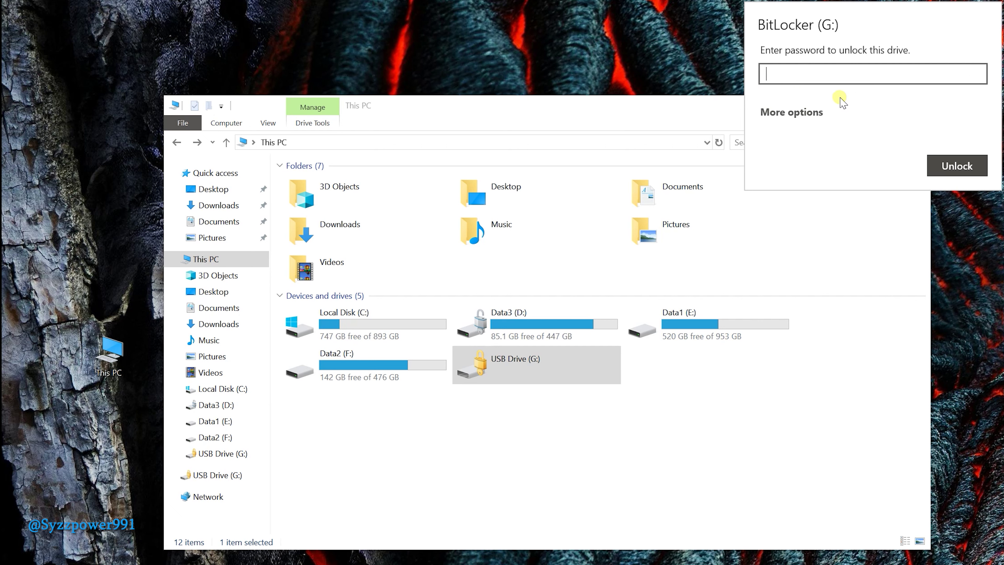
click(778, 113)
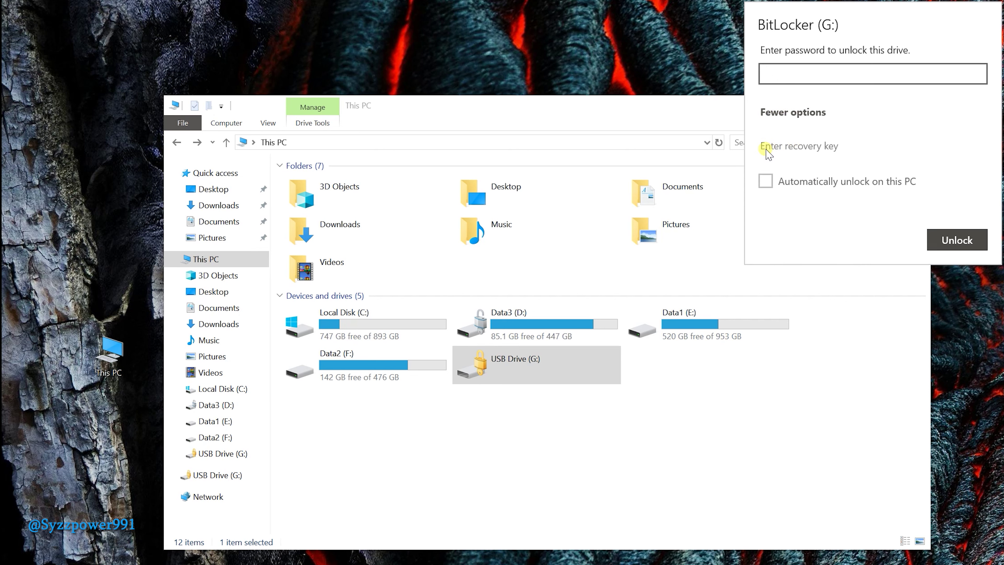
click(784, 150)
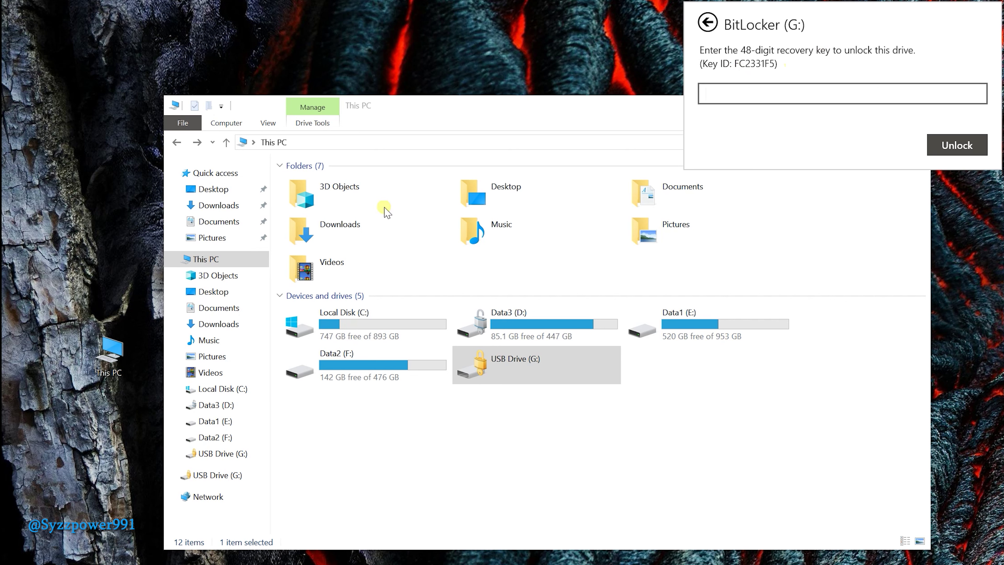
- Open the saved BitLocker recovery key text file from the Documents folder
click(220, 225)
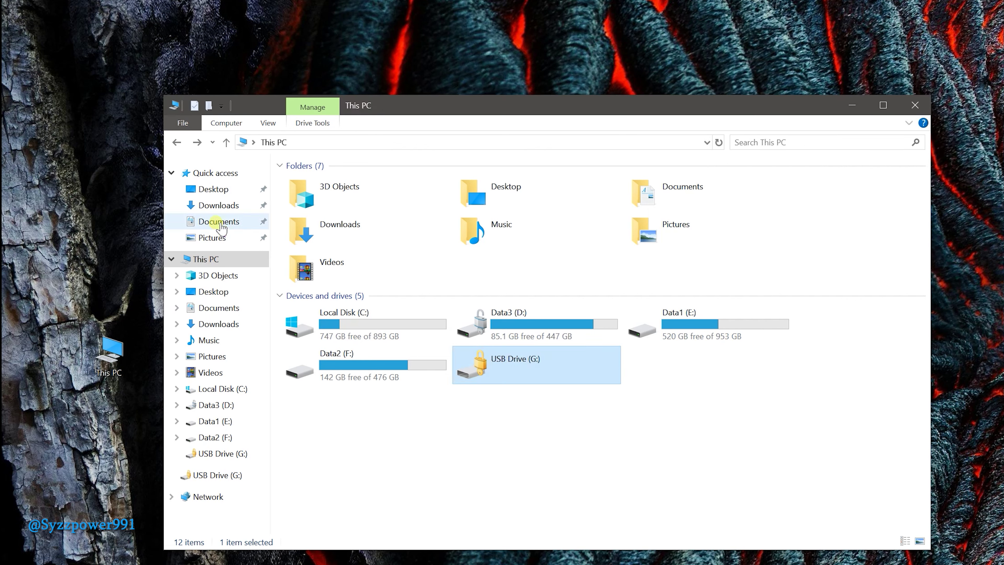
click(220, 226)
click(453, 215)
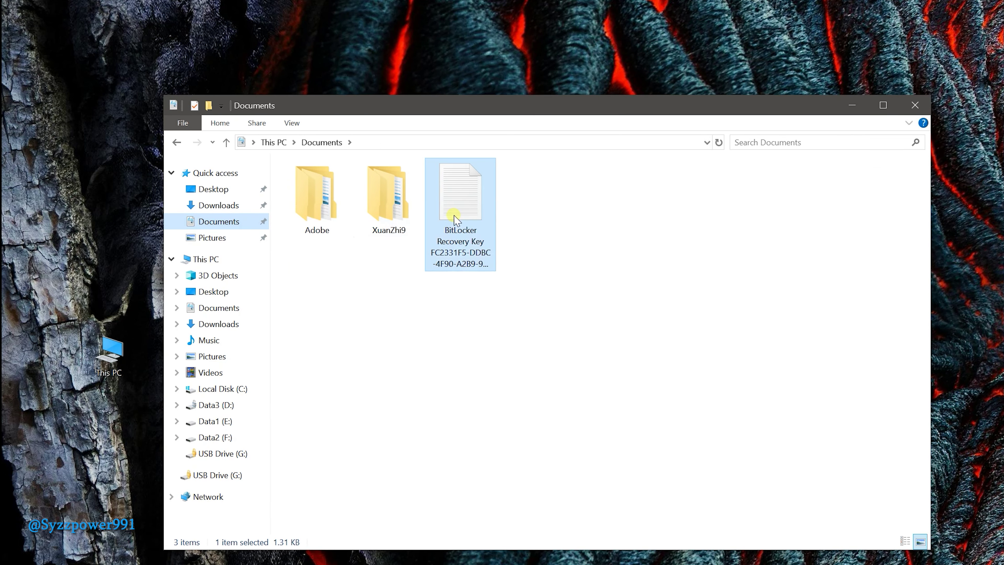
double_click(454, 215)
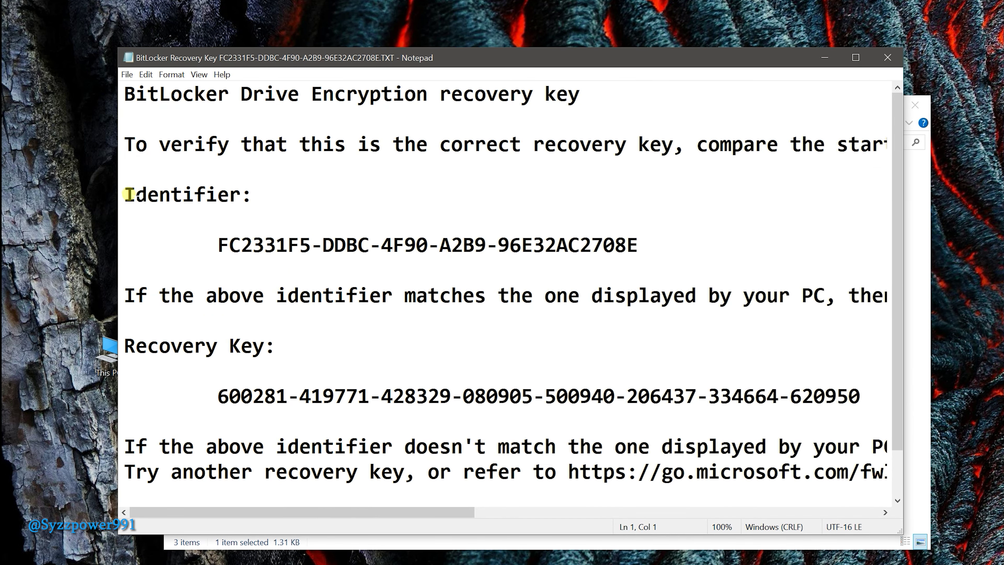
- Review the identifier in the recovery key file and copy the full recovery key
drag(134, 193, 281, 195)
drag(219, 245, 643, 249)
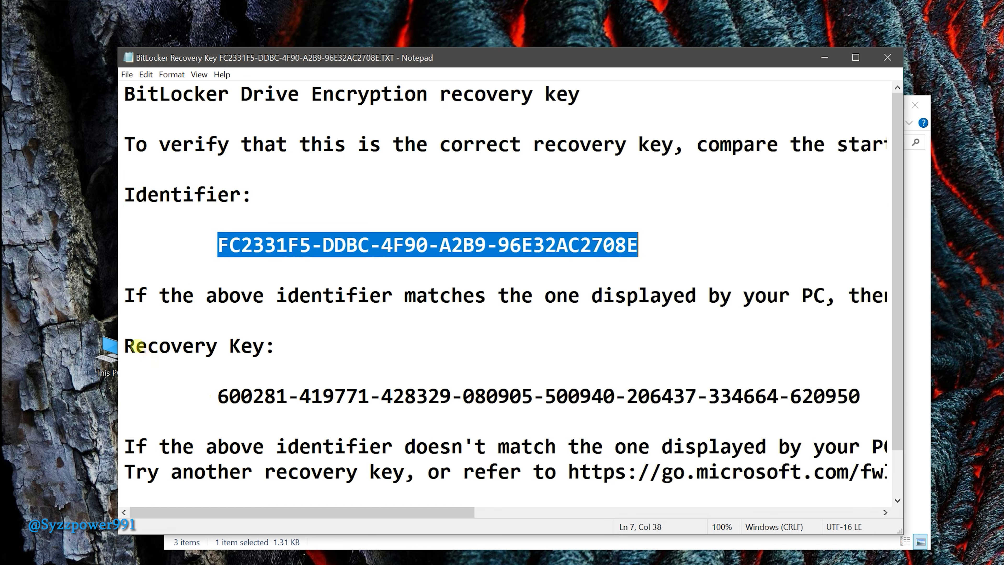
drag(128, 345, 298, 343)
drag(218, 396, 866, 396)
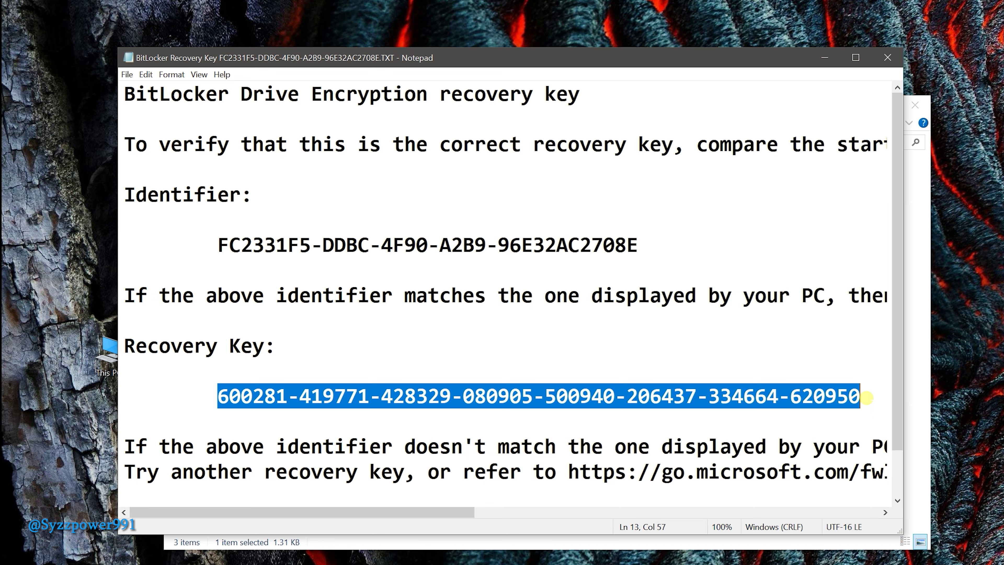
right_click(791, 400)
click(857, 435)
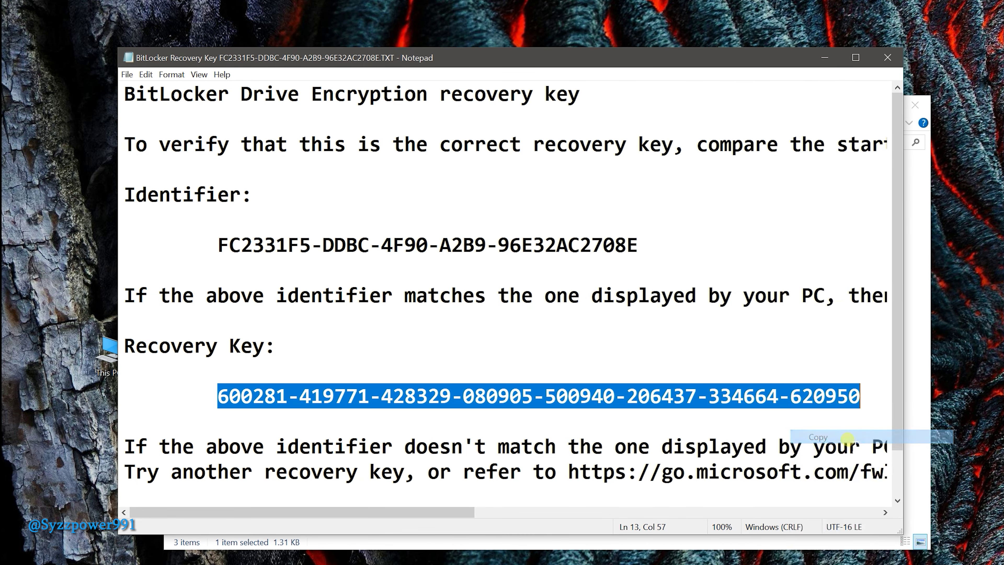
- Return to This PC and unlock USB Drive (G:) by pasting the copied BitLocker recovery key
click(825, 57)
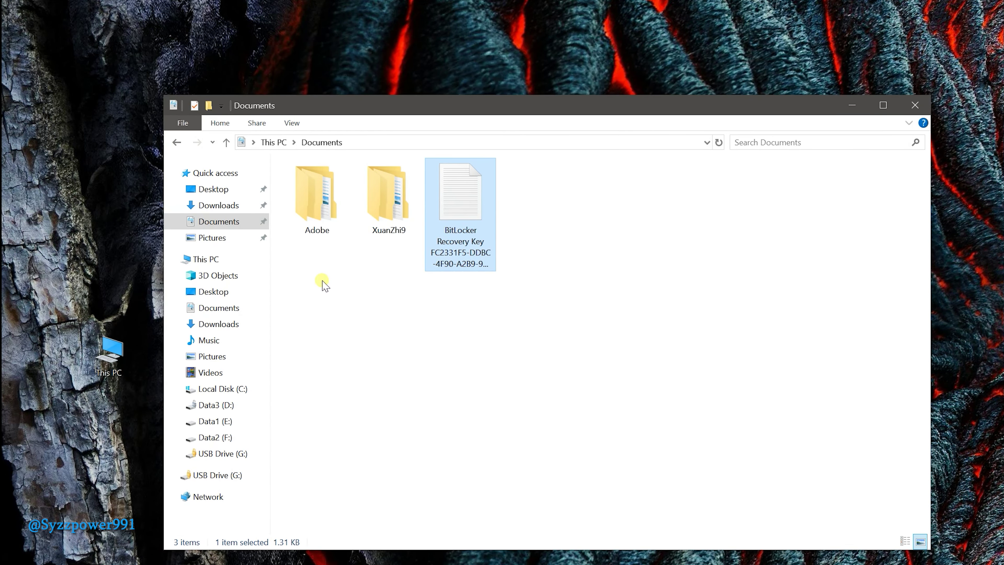
click(176, 142)
double_click(498, 373)
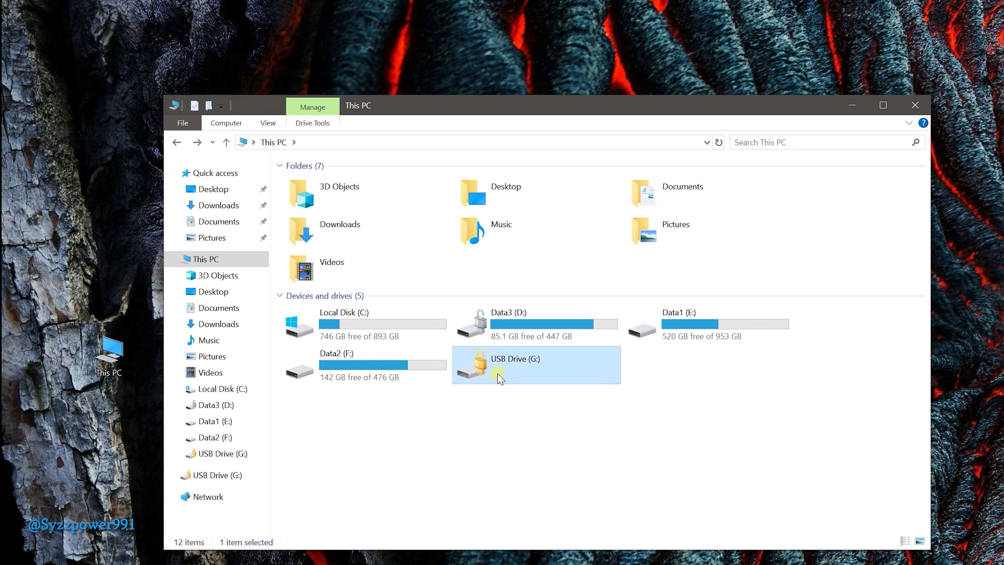
click(790, 113)
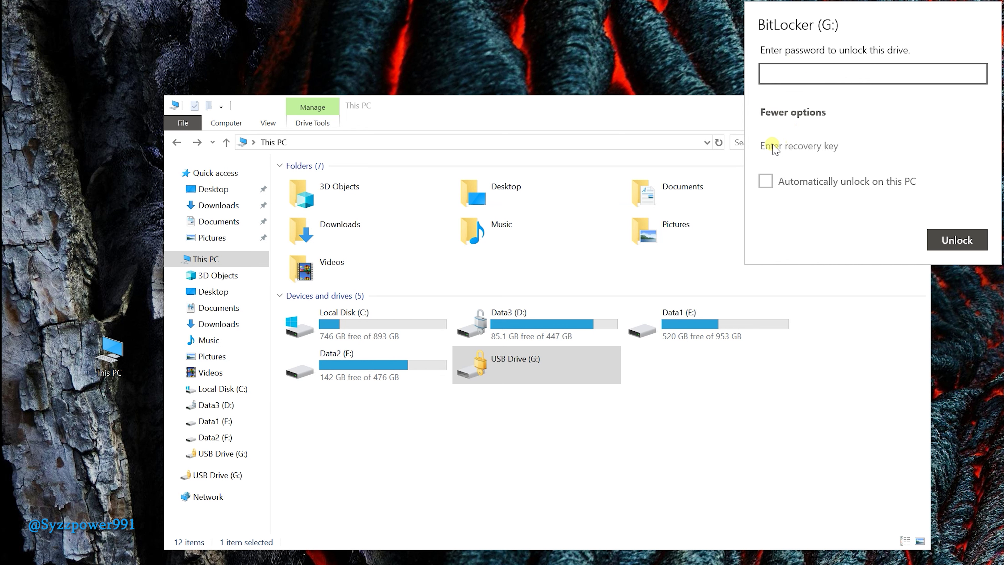
click(802, 147)
click(716, 93)
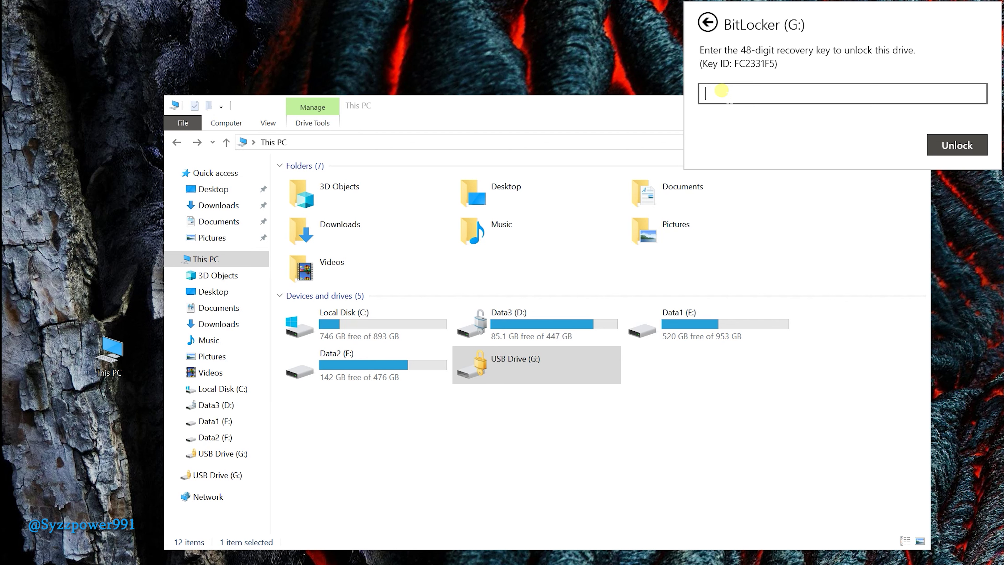
key(ctrl+v)
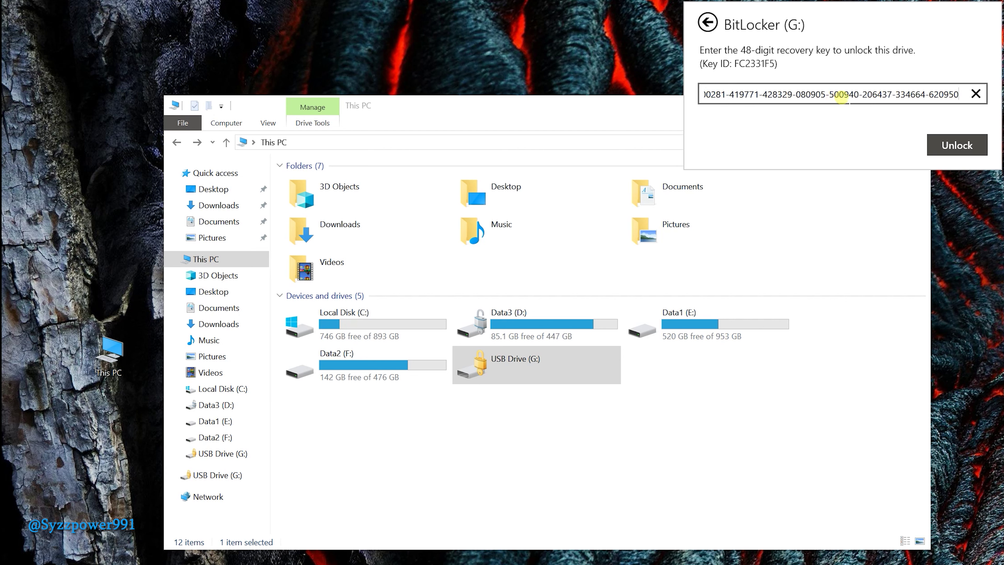
click(950, 151)
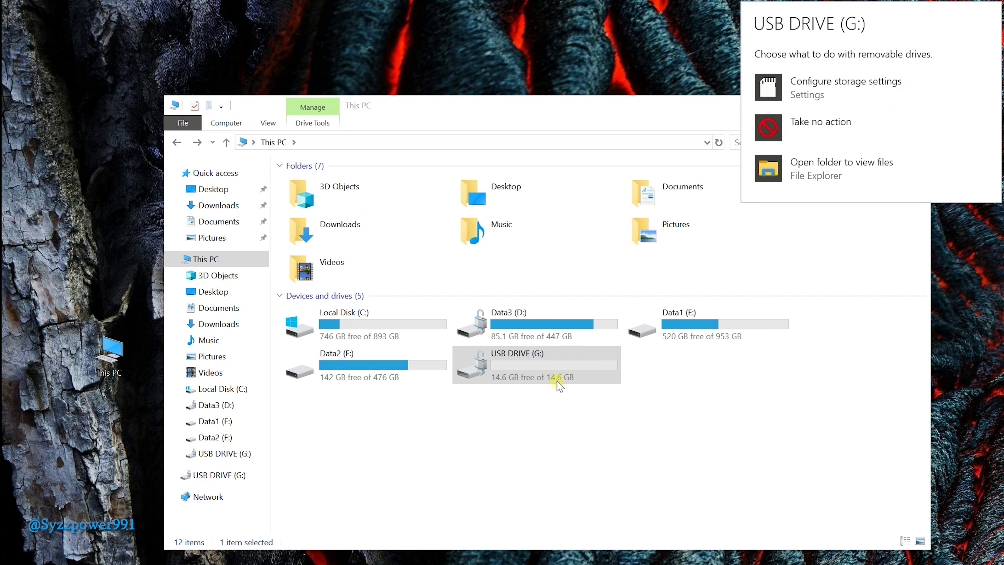
- Open the unlocked USB DRIVE (G:) to check its contents and return to This PC
double_click(565, 373)
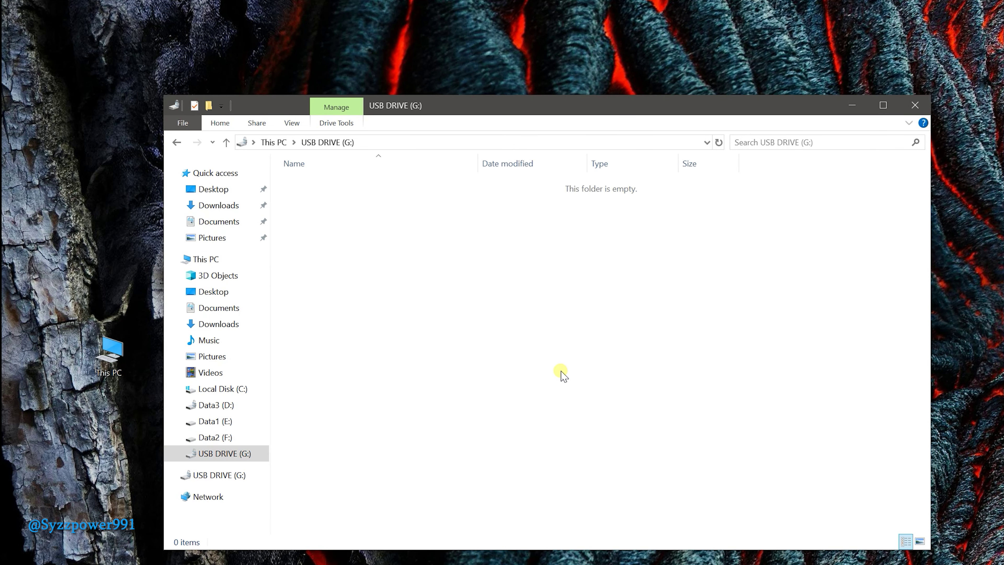
click(177, 143)
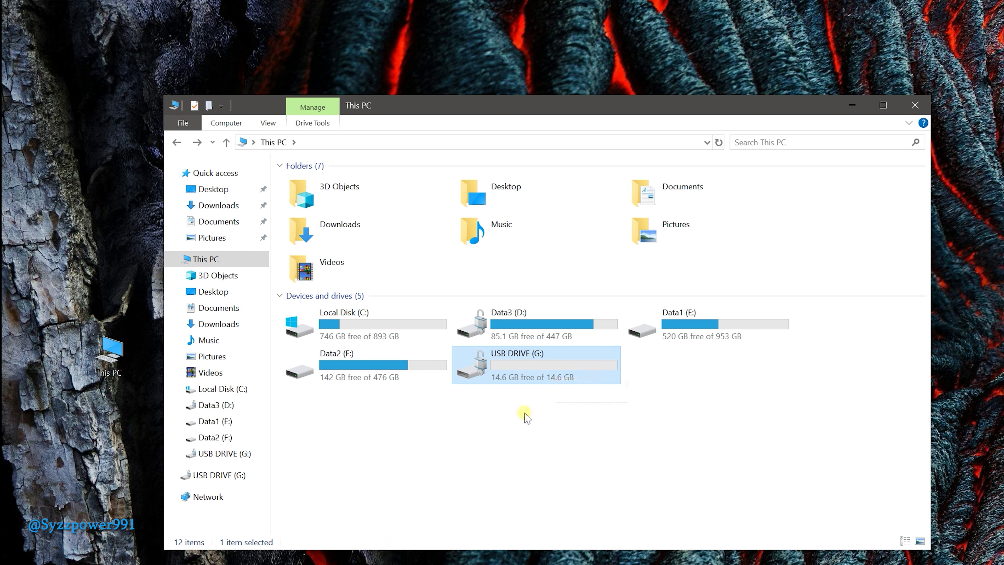
double_click(541, 367)
click(178, 142)
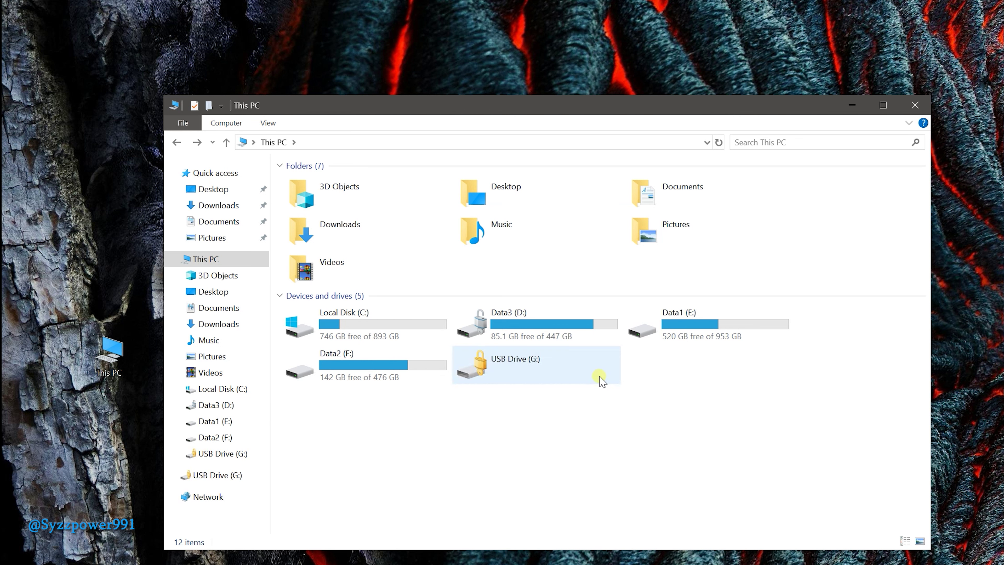
- Display the additional unlock options for the locked USB Drive (G:) and dismiss the prompt
double_click(600, 376)
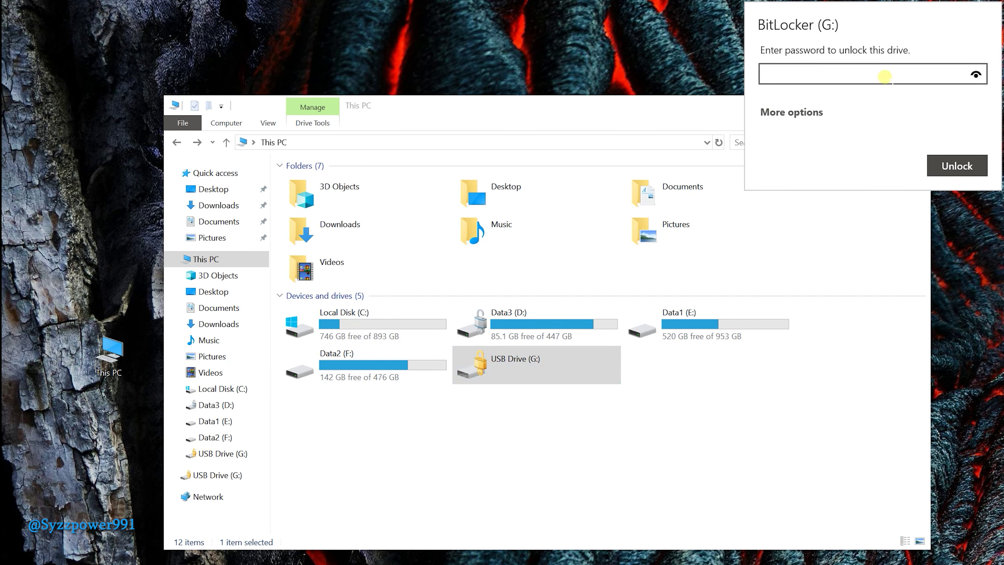
click(813, 114)
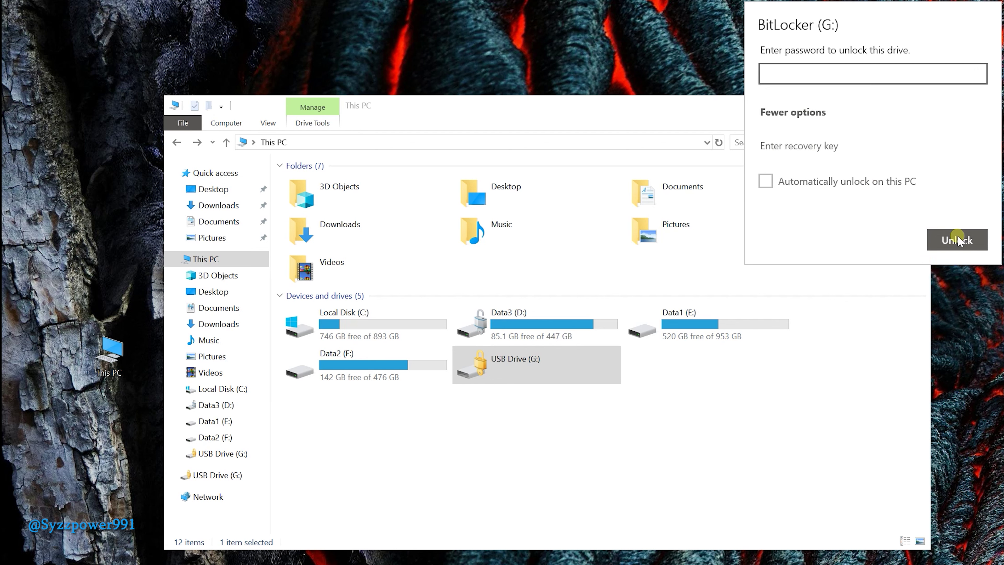
key(Escape)
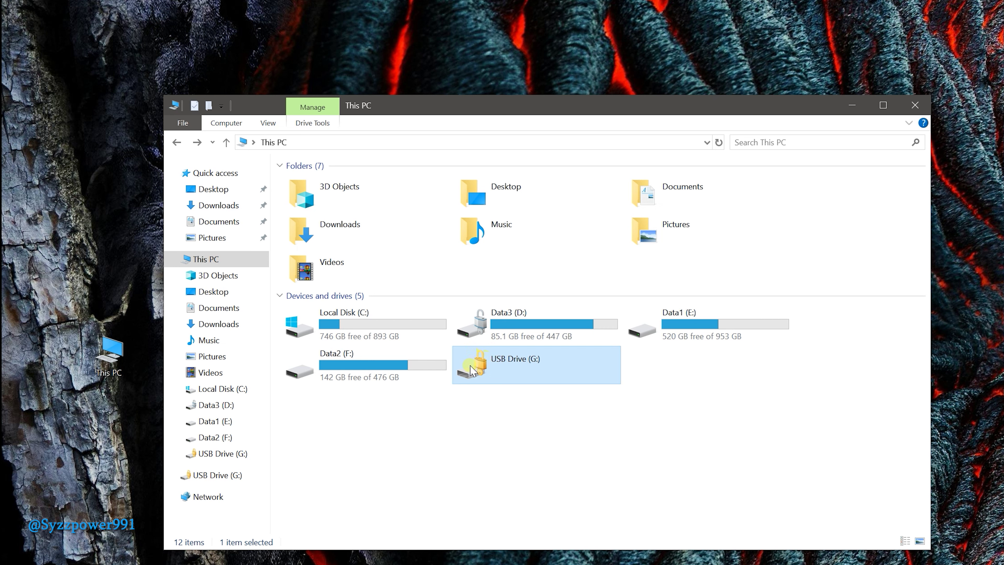
- Unlock USB Drive (G:) by entering the drive password
right_click(489, 356)
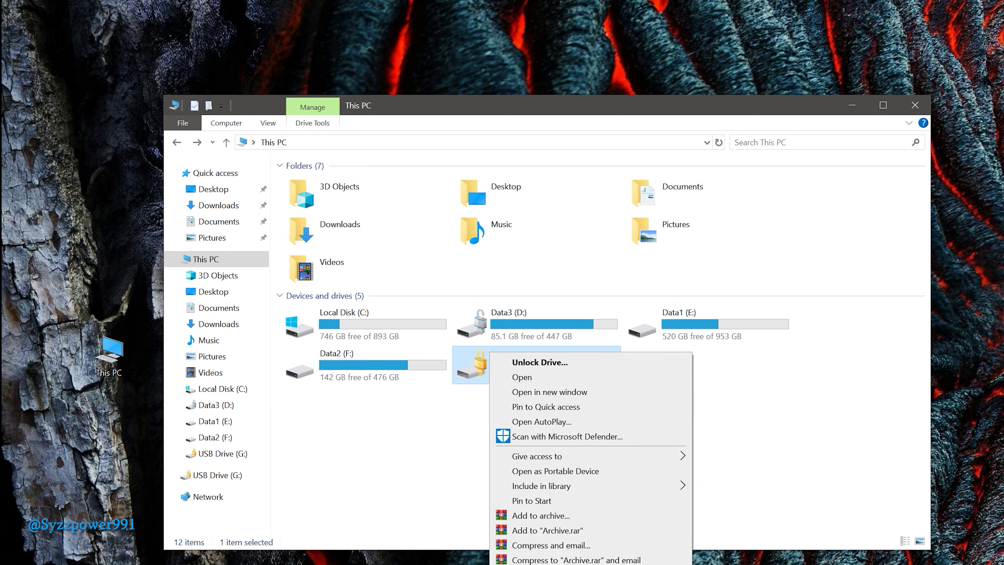
double_click(479, 366)
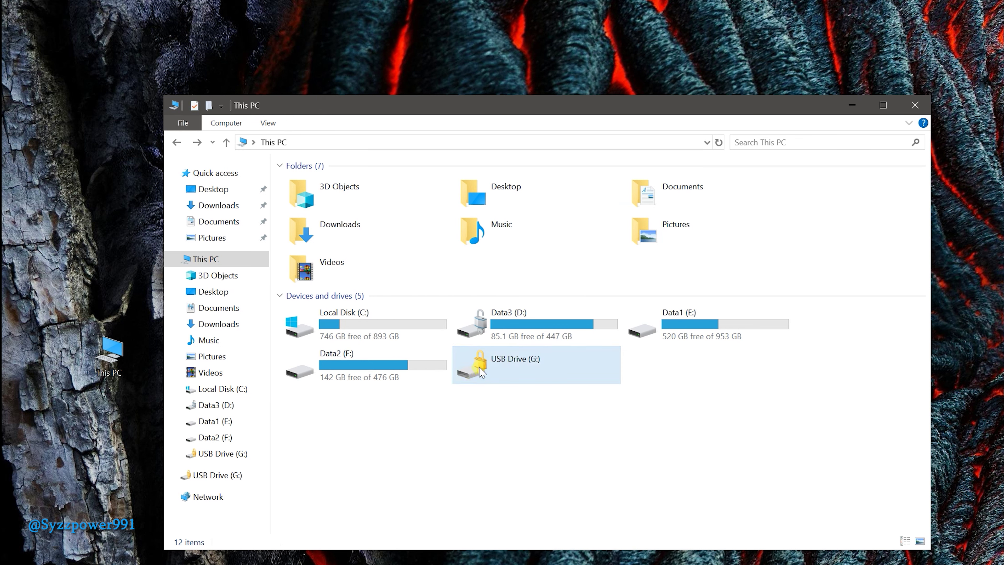
click(791, 78)
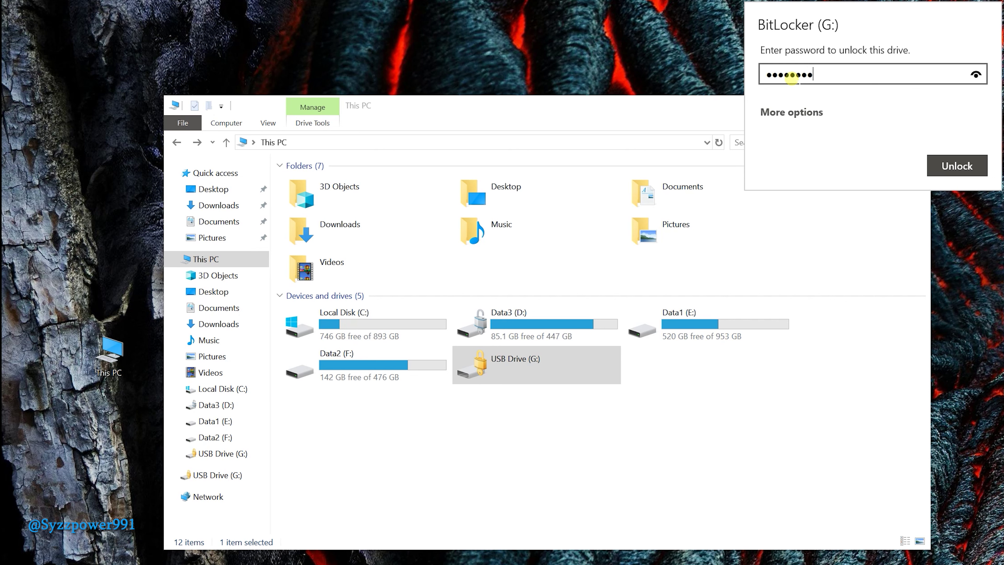
click(949, 164)
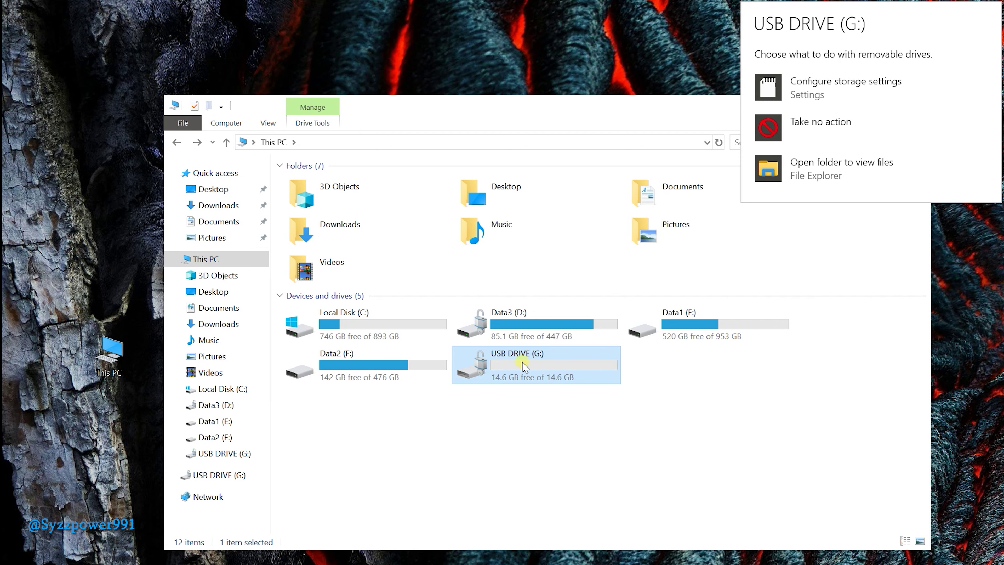
- View the Change BitLocker password dialog for USB DRIVE (G:) and cancel it without entering anything
click(511, 355)
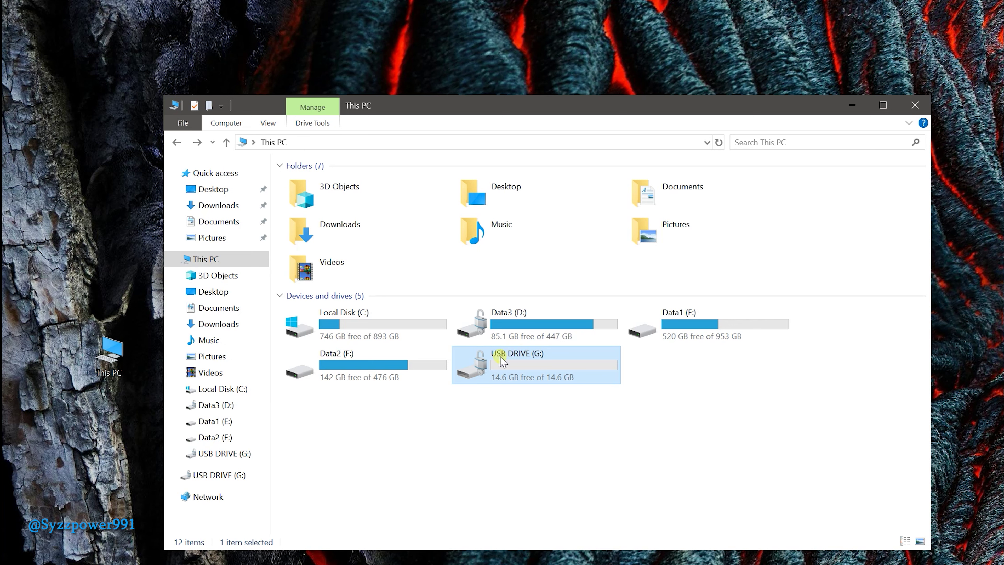
right_click(500, 357)
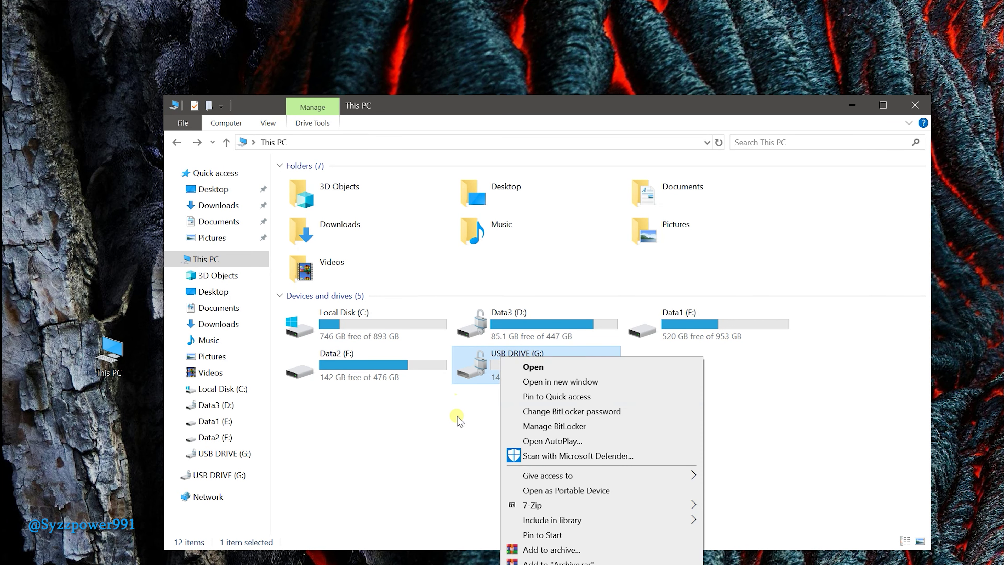
click(458, 421)
right_click(494, 354)
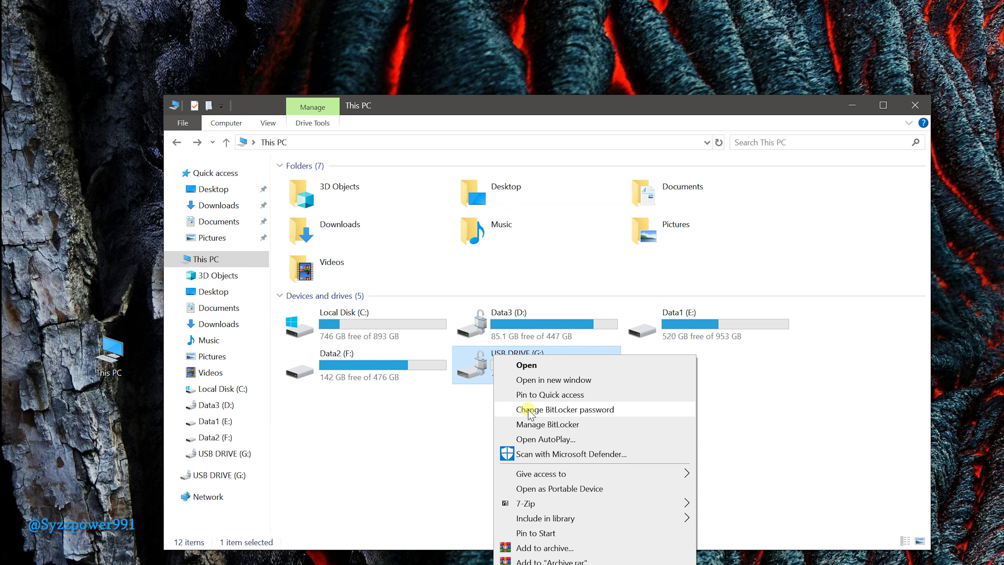
click(569, 409)
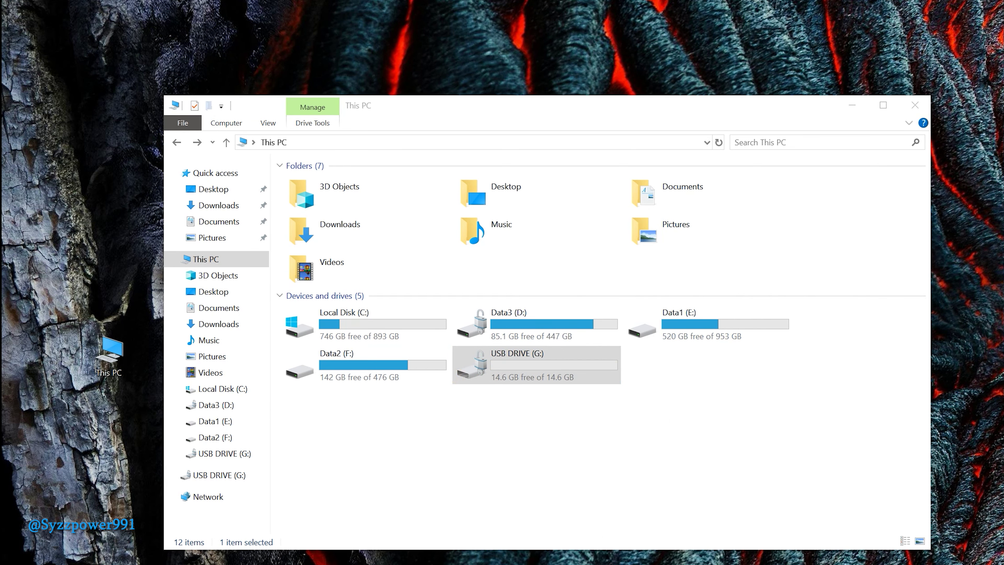
drag(433, 235, 545, 236)
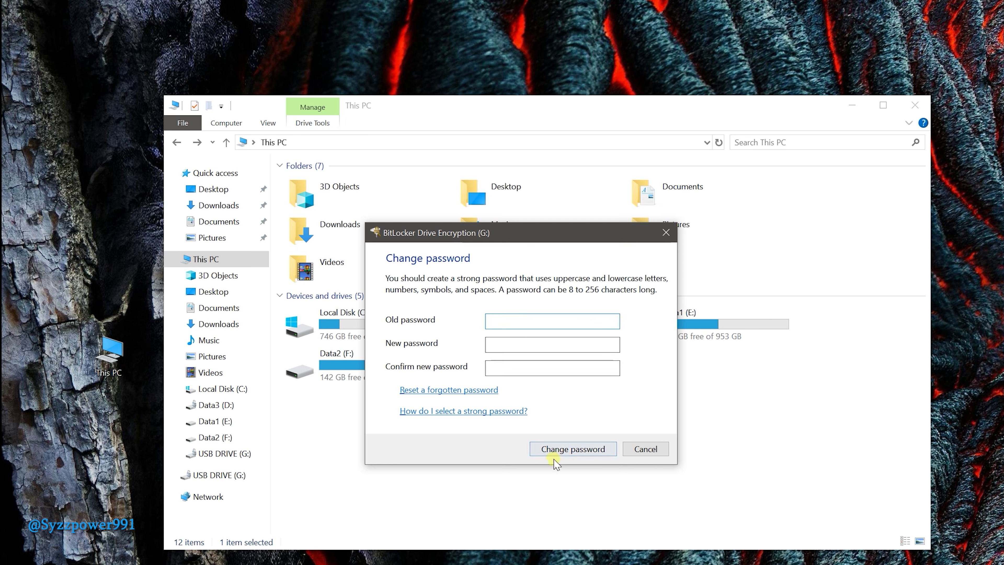
click(644, 450)
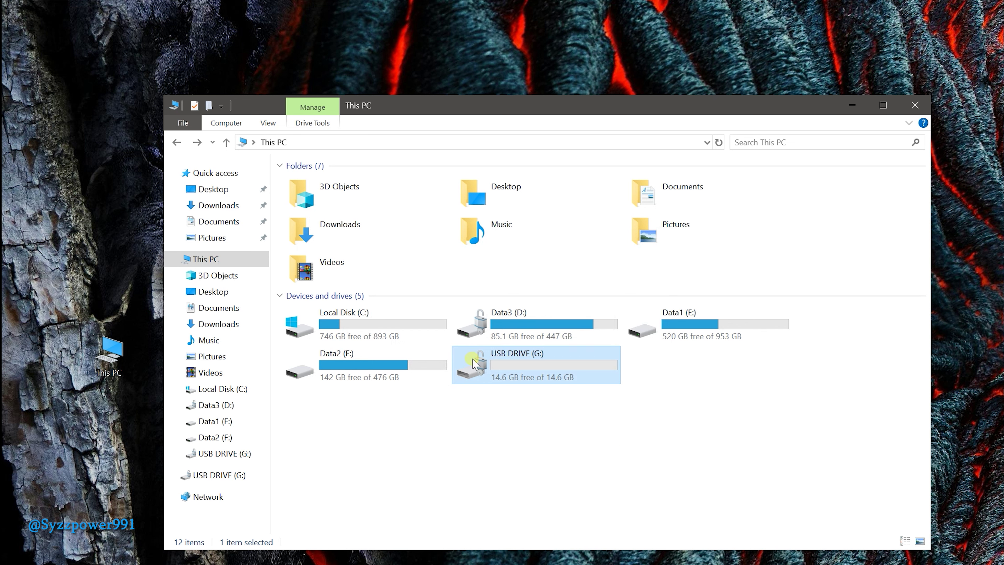
- Open the BitLocker management page for USB DRIVE (G:) and turn off BitLocker to decrypt the drive
right_click(497, 356)
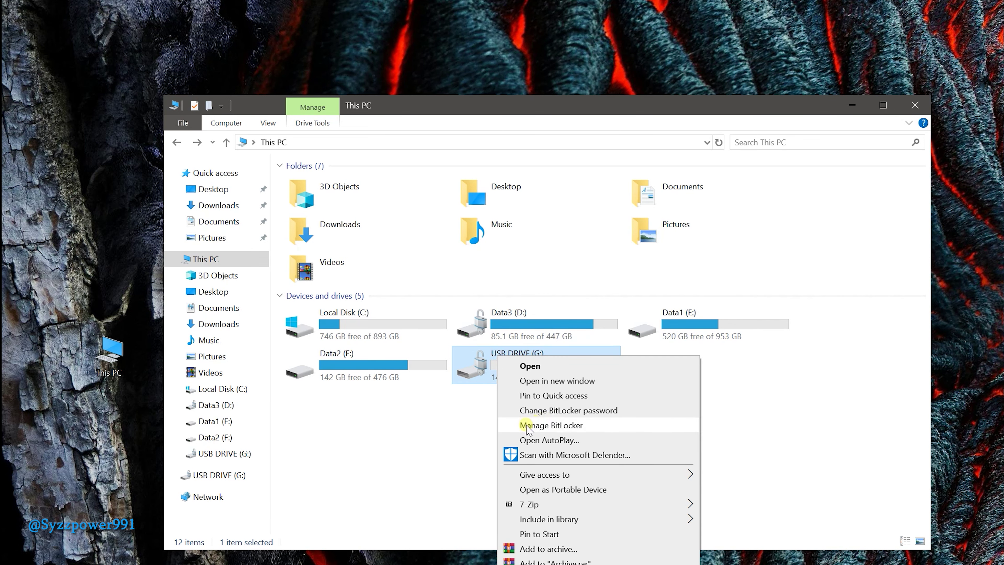
click(556, 427)
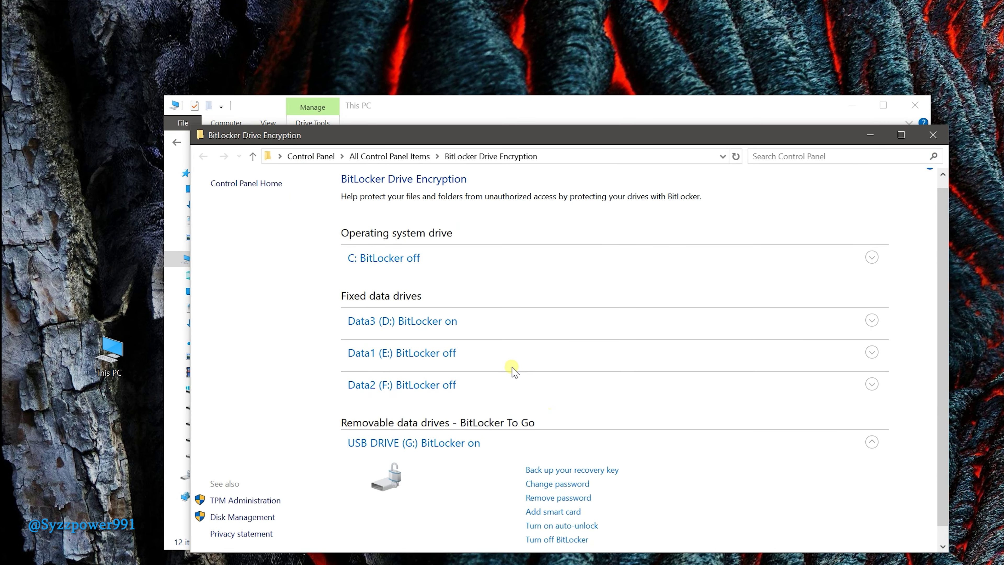
scroll(513, 320, down, 1)
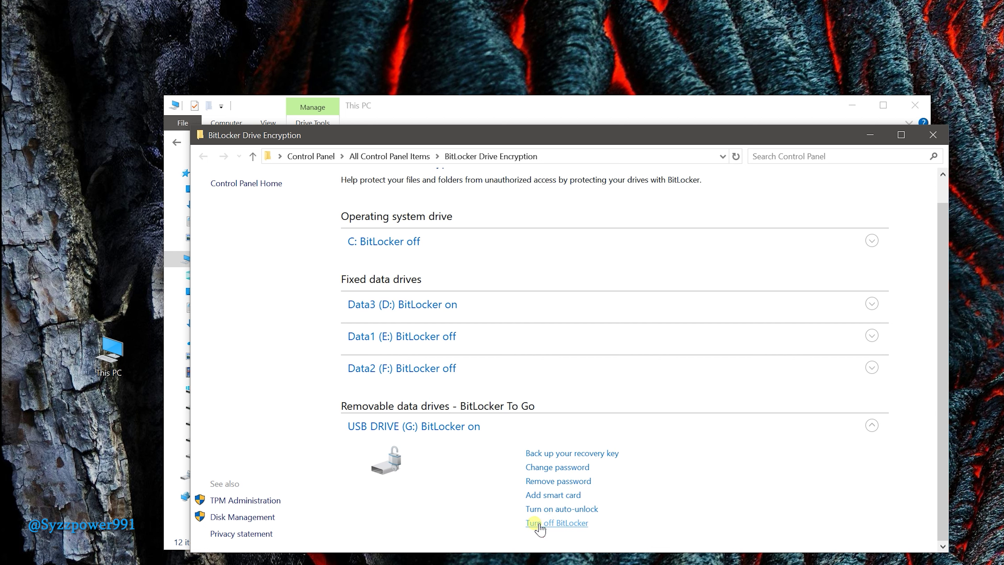
click(561, 524)
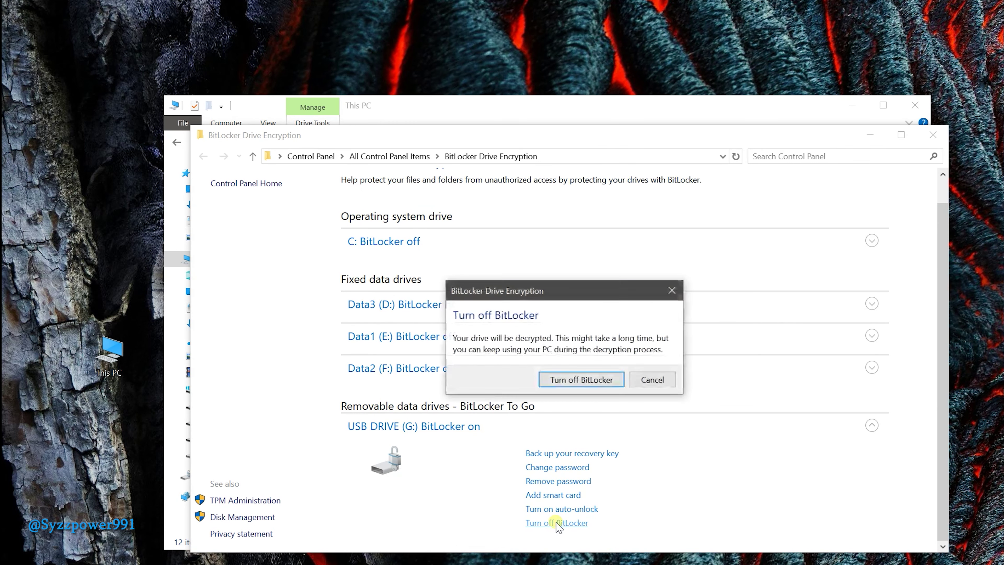
click(555, 382)
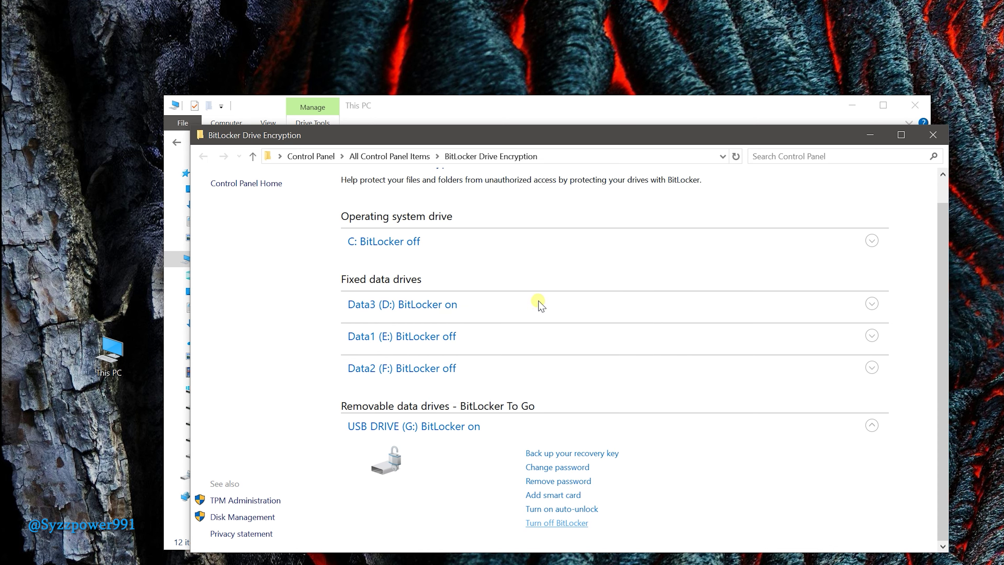
- Bring This PC to the front, centre the decryption progress window over it, and pause and resume drive G:'s decryption
click(773, 107)
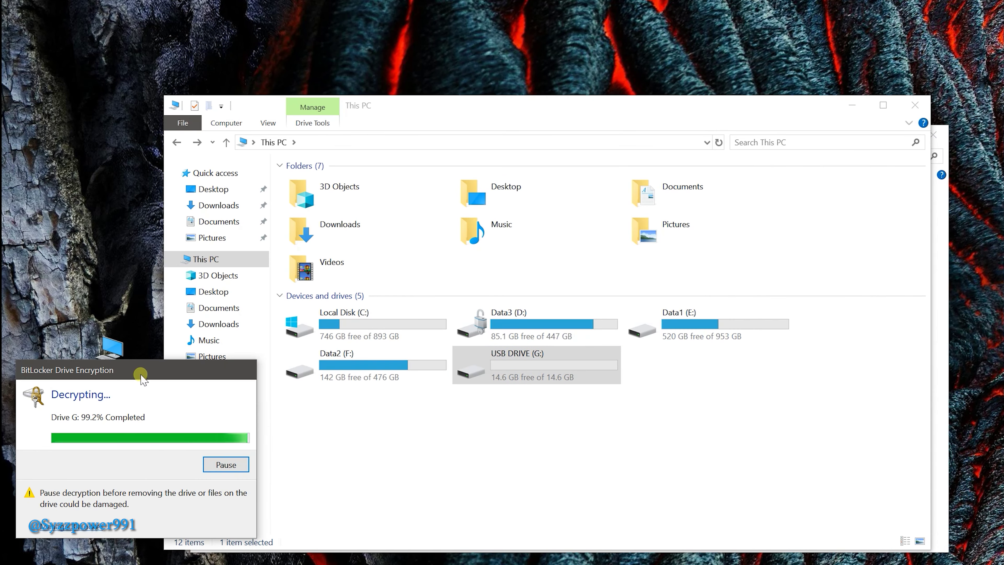
drag(140, 374, 559, 341)
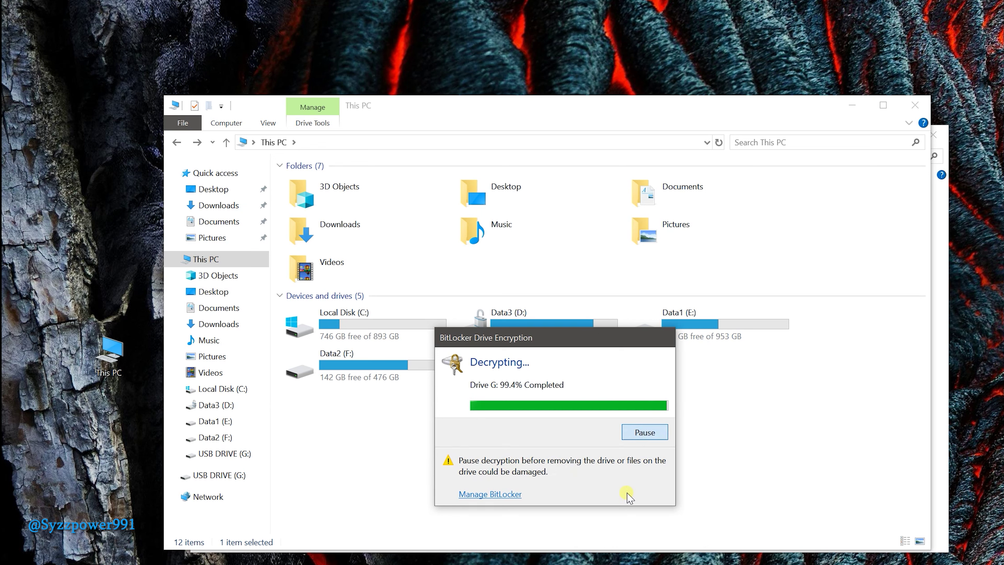
click(645, 435)
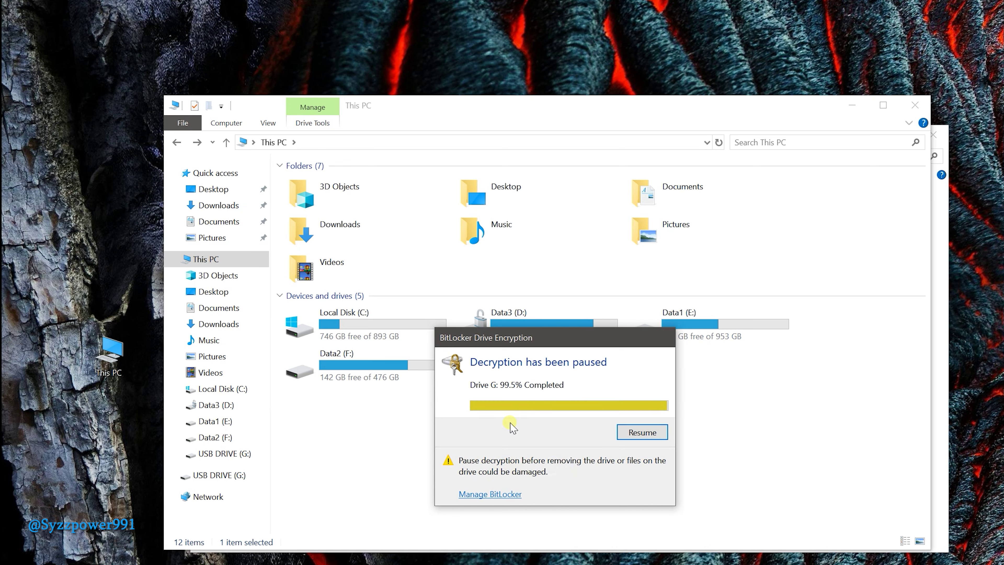
click(643, 434)
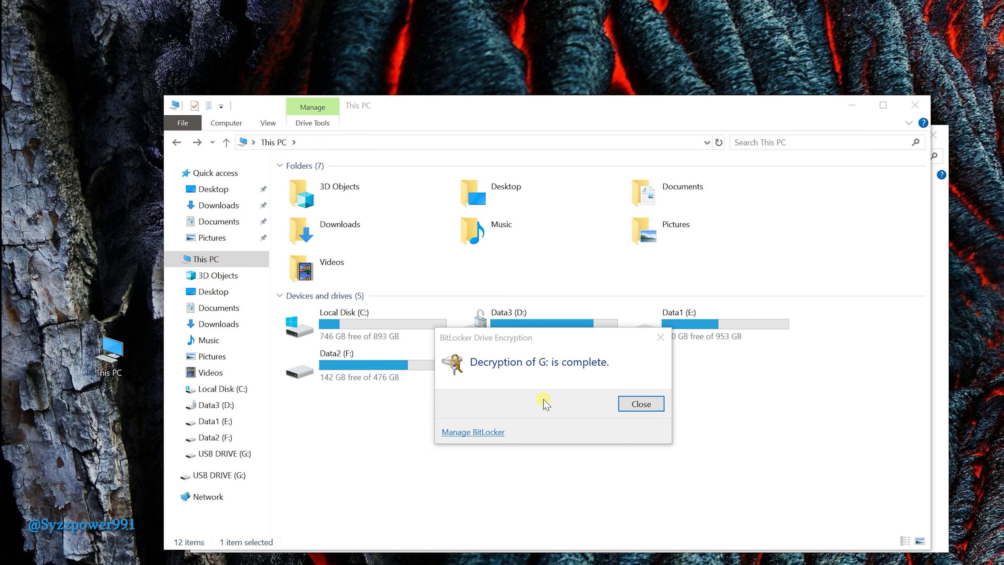
- Close the decryption dialog, check the contents of the decrypted USB DRIVE (G:) and return to This PC
click(633, 412)
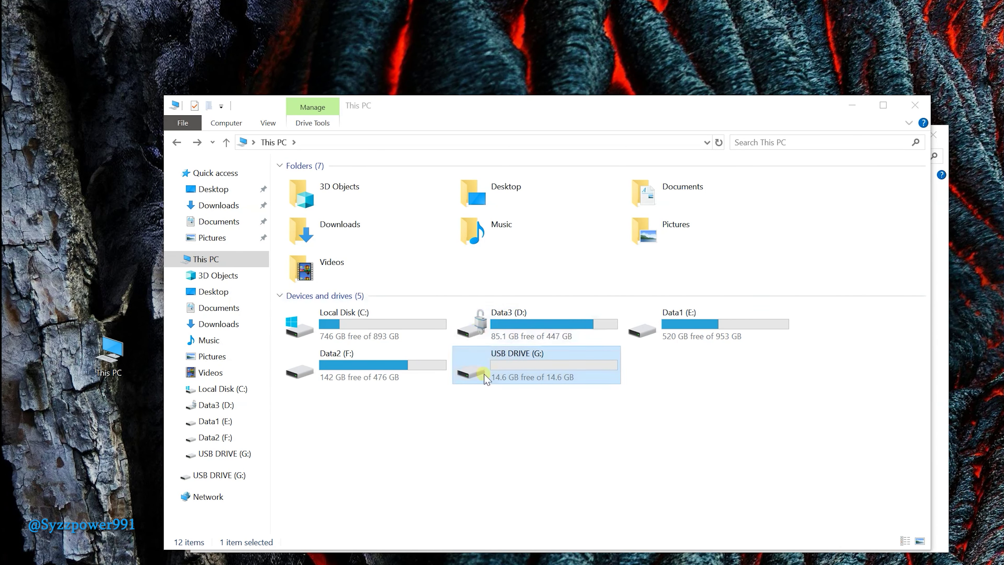
double_click(531, 373)
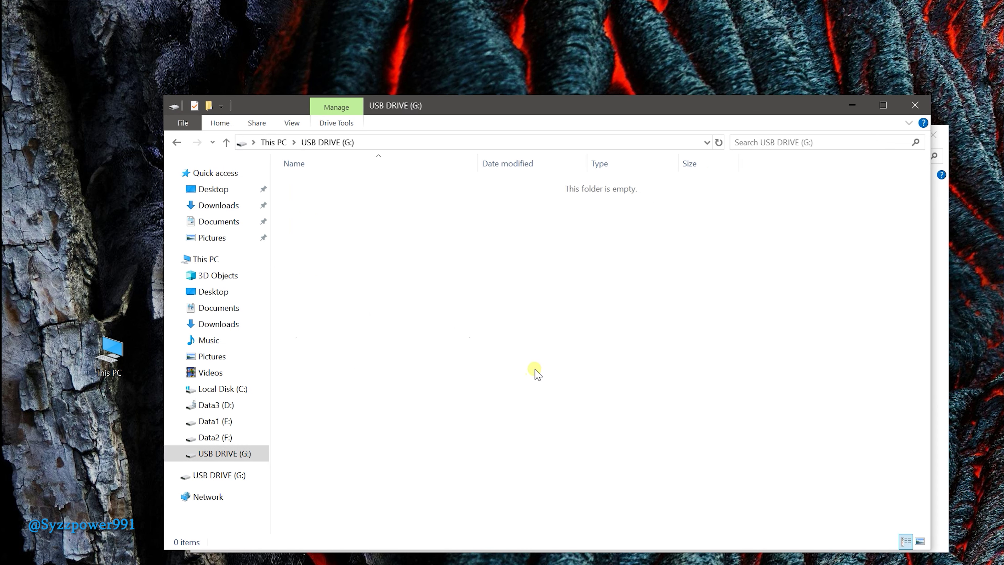
click(176, 143)
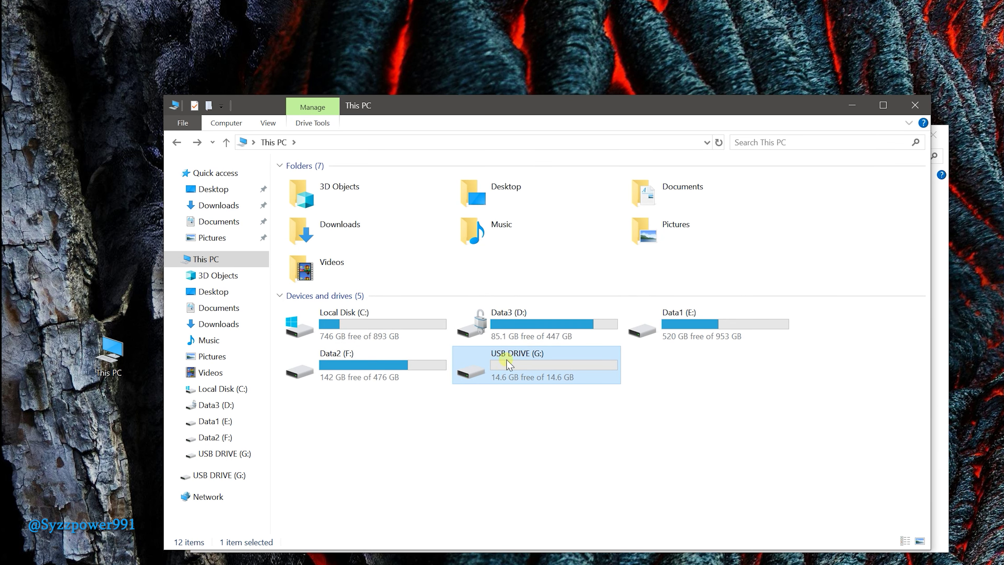